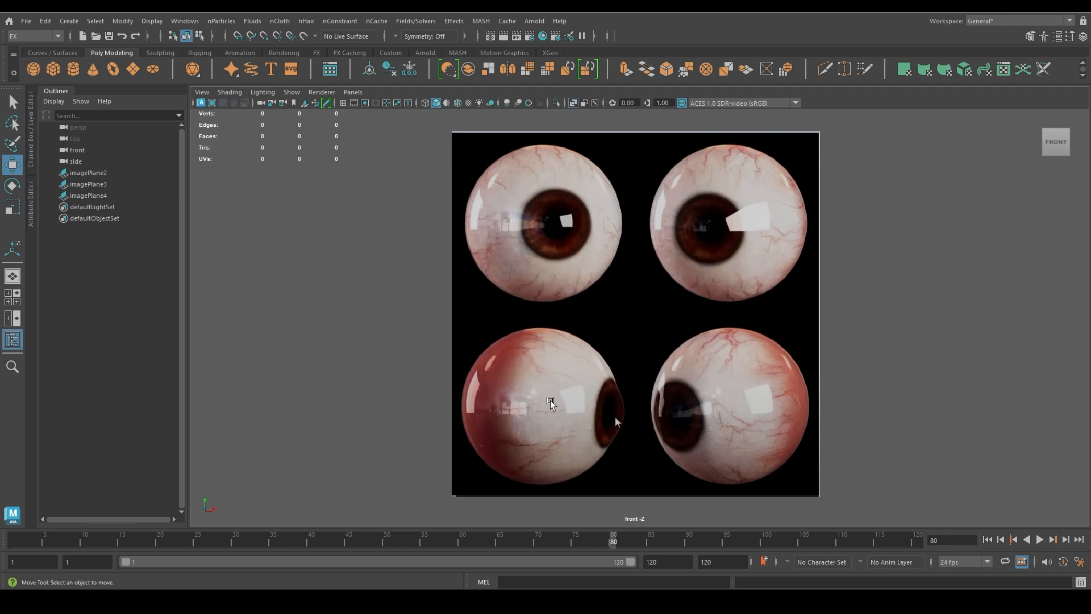
Delete the eyeball reference image plane and show the grid in the front view
click(657, 338)
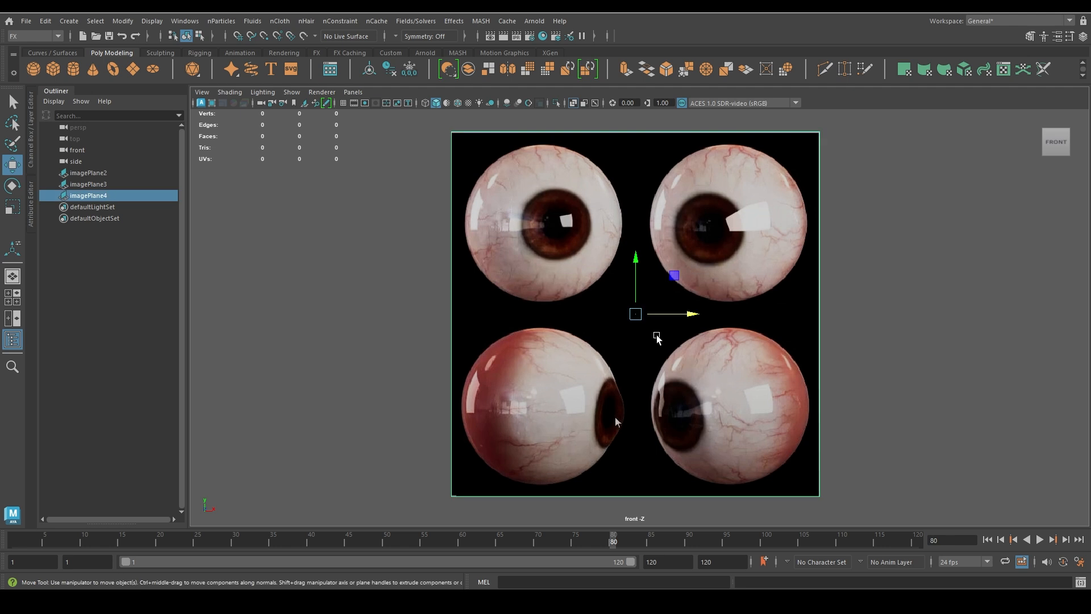
key(Delete)
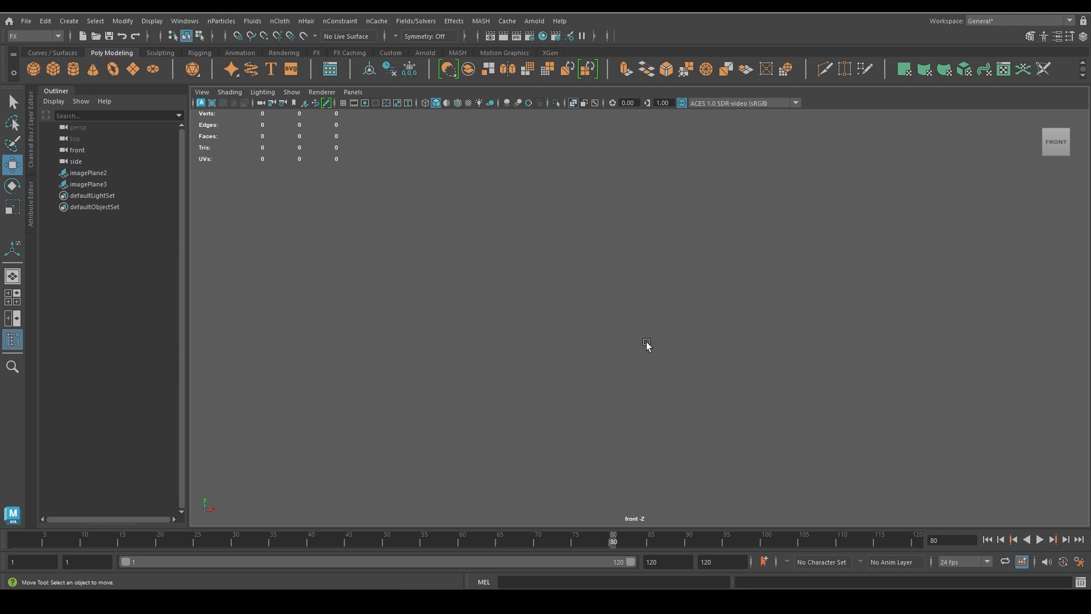
click(343, 103)
scroll(553, 347, down, 6)
alt+middle_drag(488, 397, 760, 400)
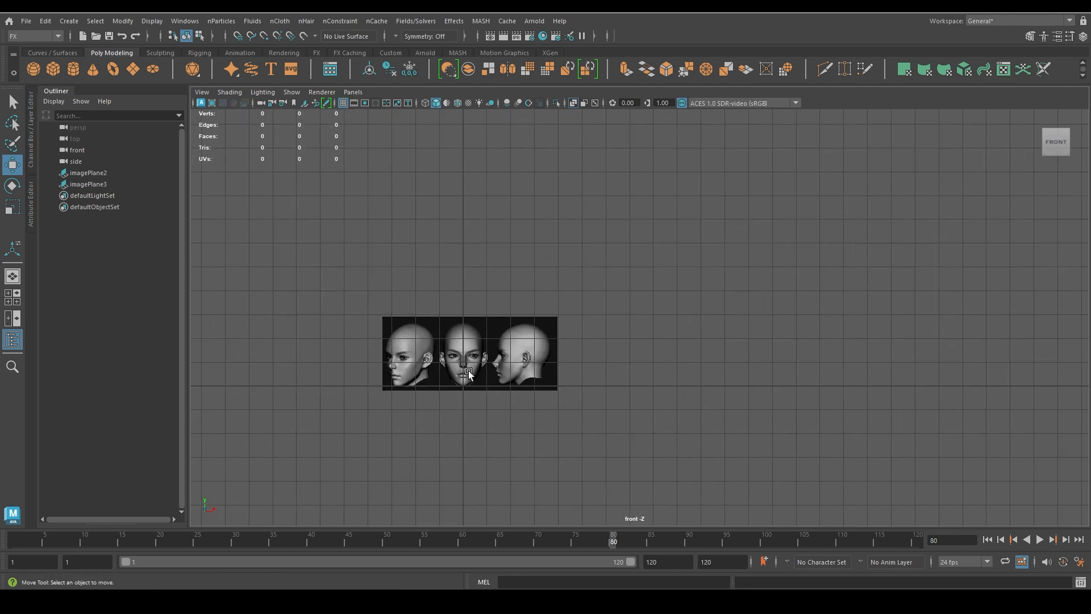
Add a polygon sphere and move it over the front-facing head's eye nearest the side profile
scroll(441, 372, up, 4)
alt+middle_drag(441, 372, 736, 324)
scroll(667, 349, up, 5)
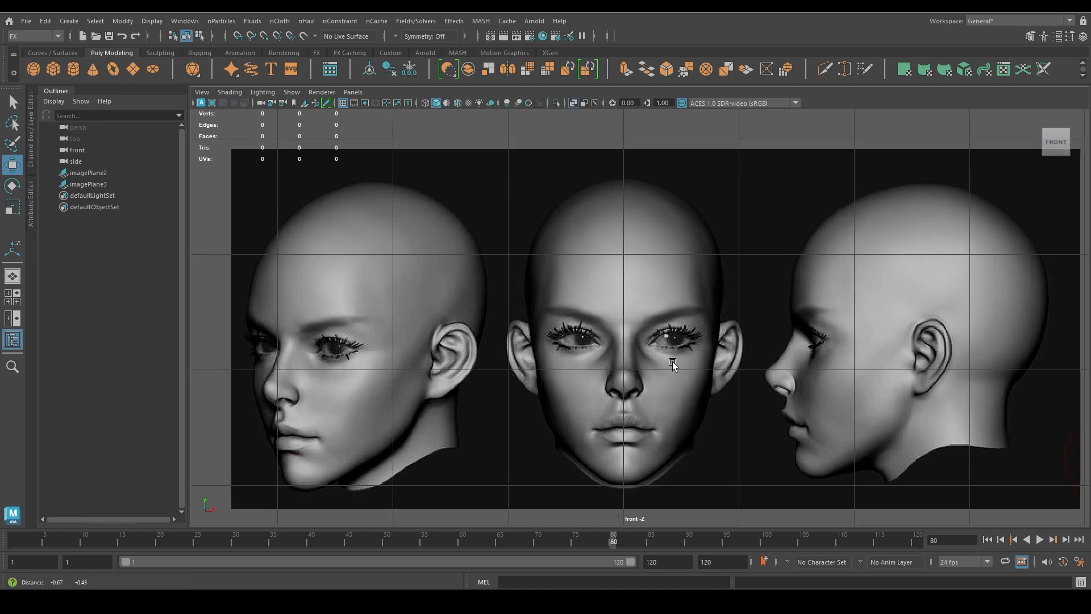
alt+middle_drag(669, 339, 636, 330)
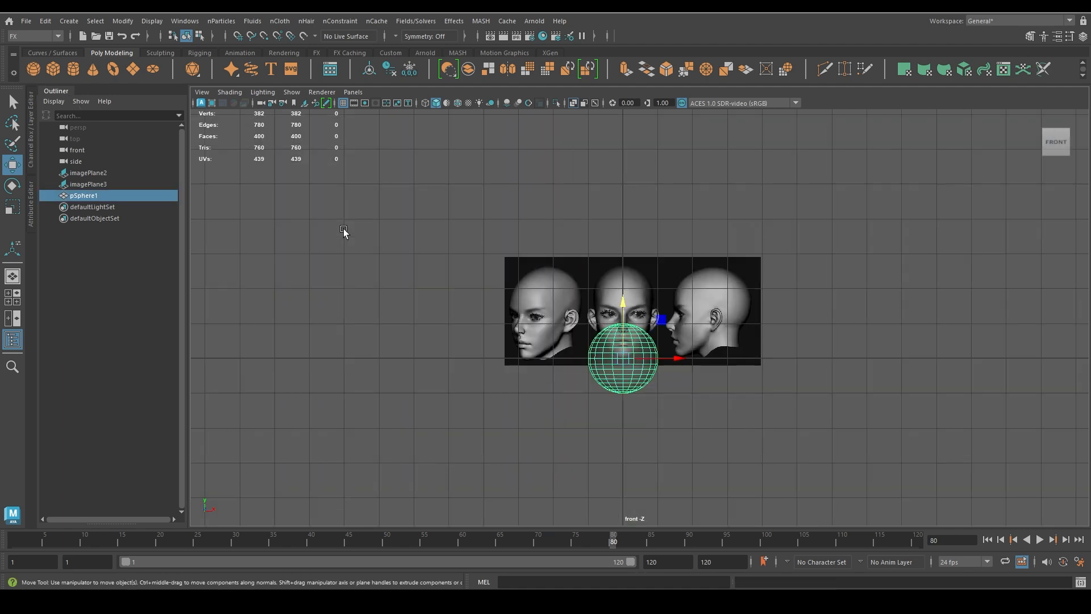
scroll(412, 288, up, 6)
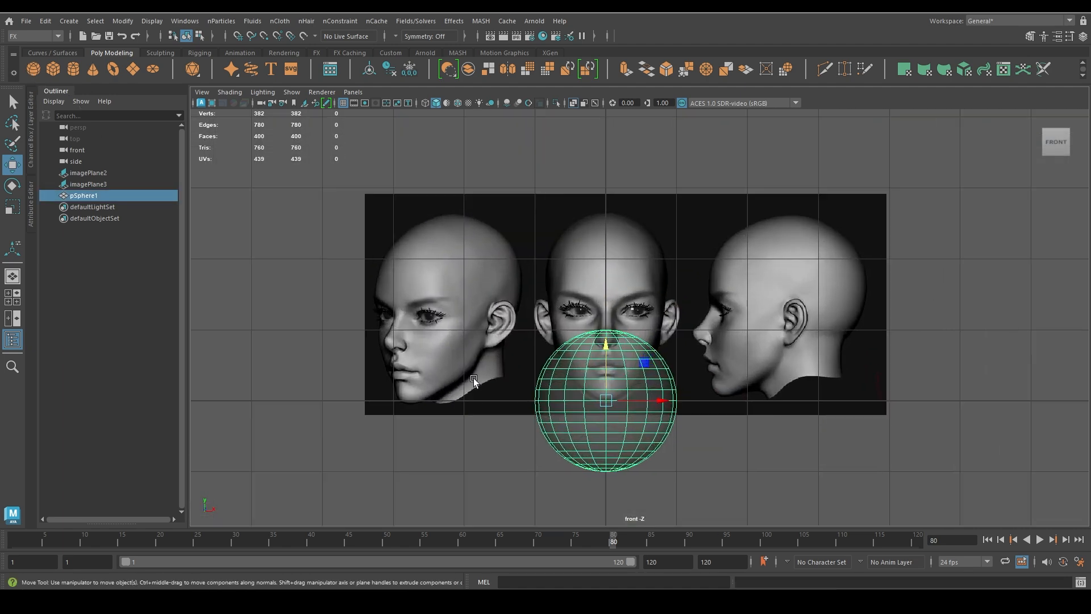
drag(596, 405, 690, 301)
scroll(606, 305, up, 3)
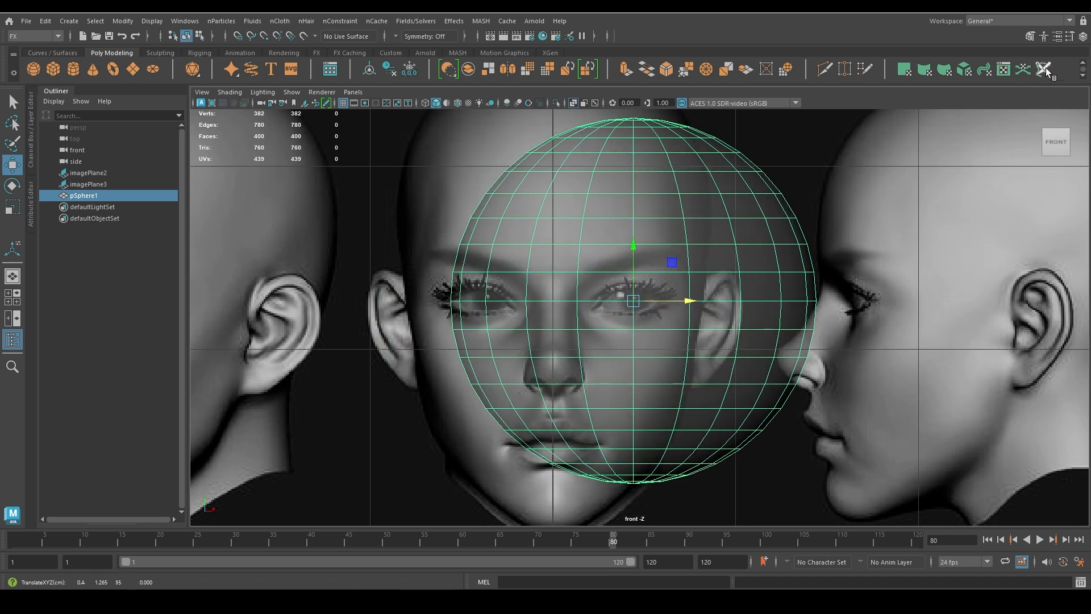
Set the sphere's Rotate X to 90 so its pole faces forward
click(1083, 36)
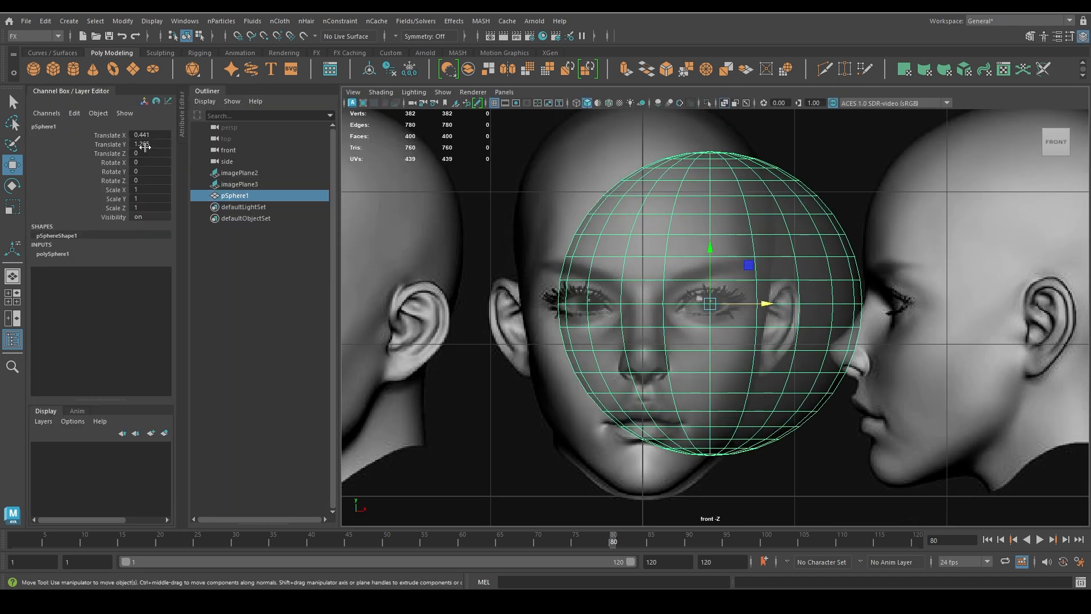
double_click(155, 164)
click(142, 189)
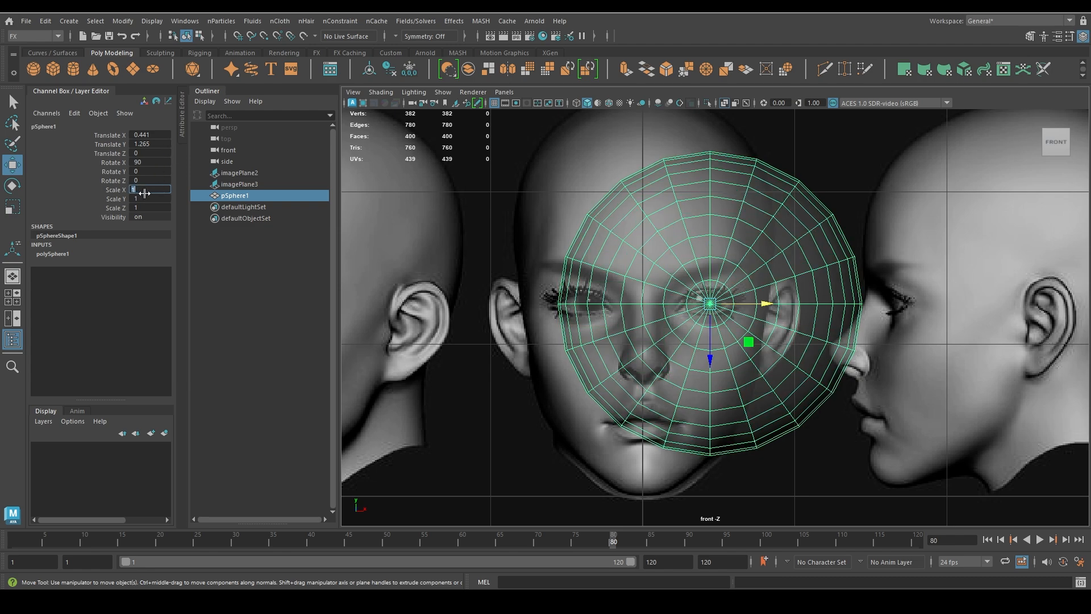
click(78, 91)
click(57, 93)
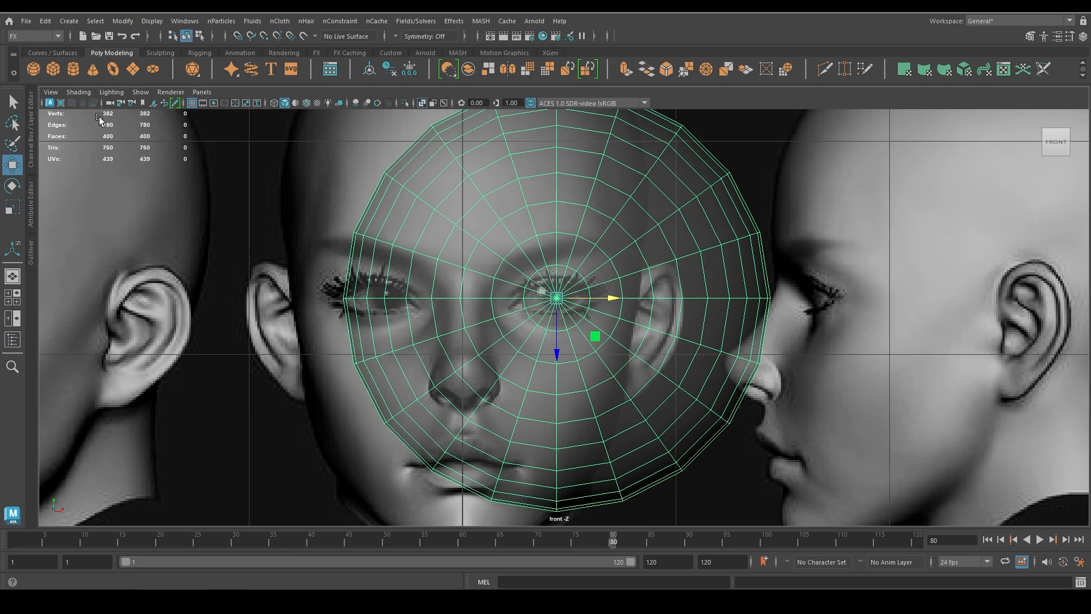
Scale the sphere uniformly to about 0.208 and shift it slightly to centre it on the eye in the front view
scroll(512, 291, down, 5)
scroll(512, 291, up, 5)
scroll(550, 305, up, 8)
key(r)
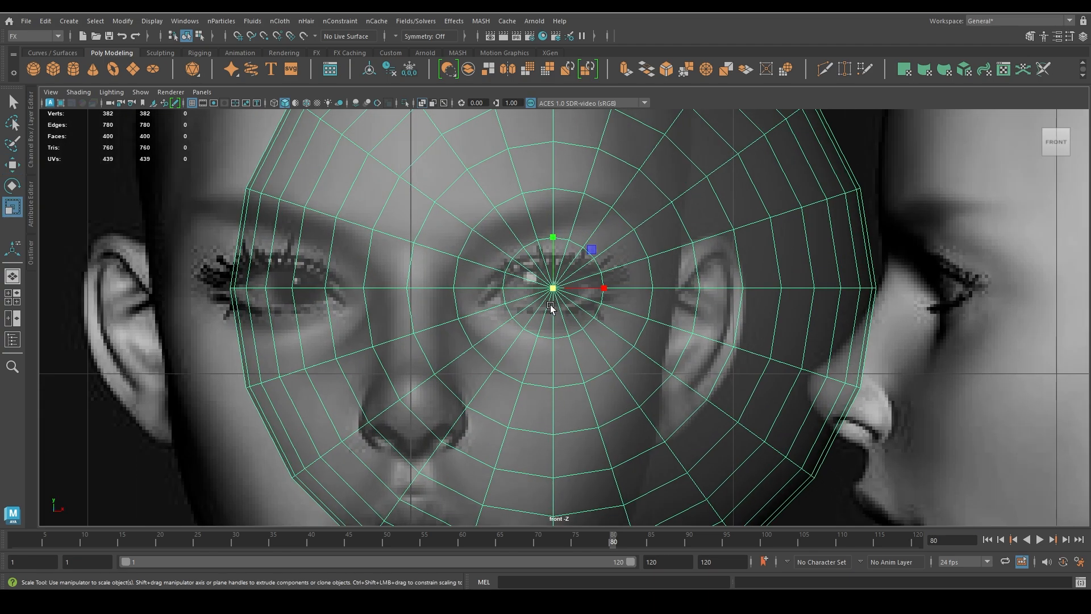
drag(539, 251, 5, 224)
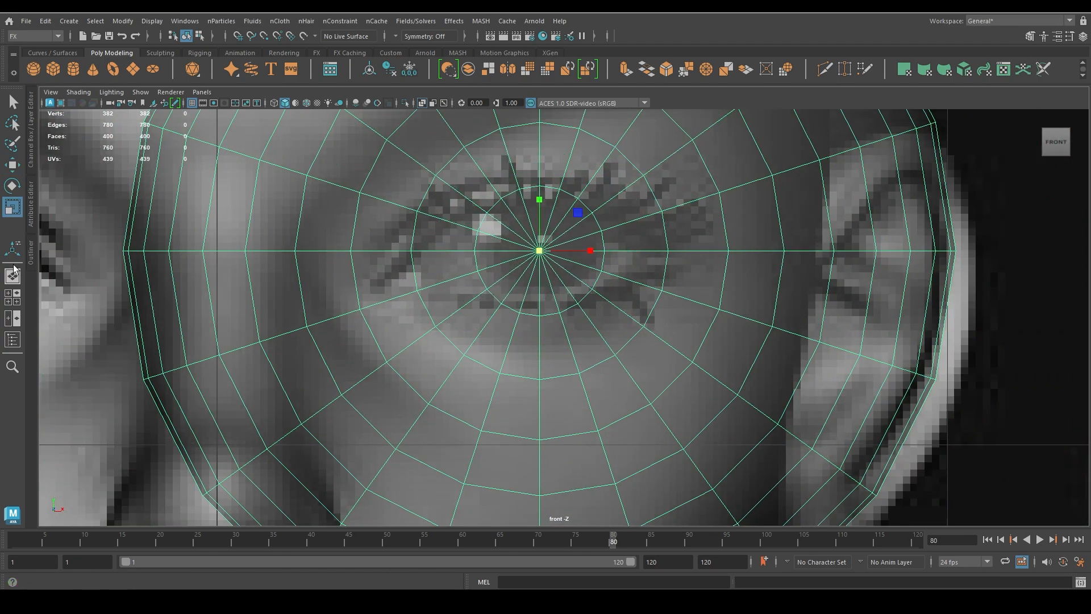
drag(540, 251, 72, 199)
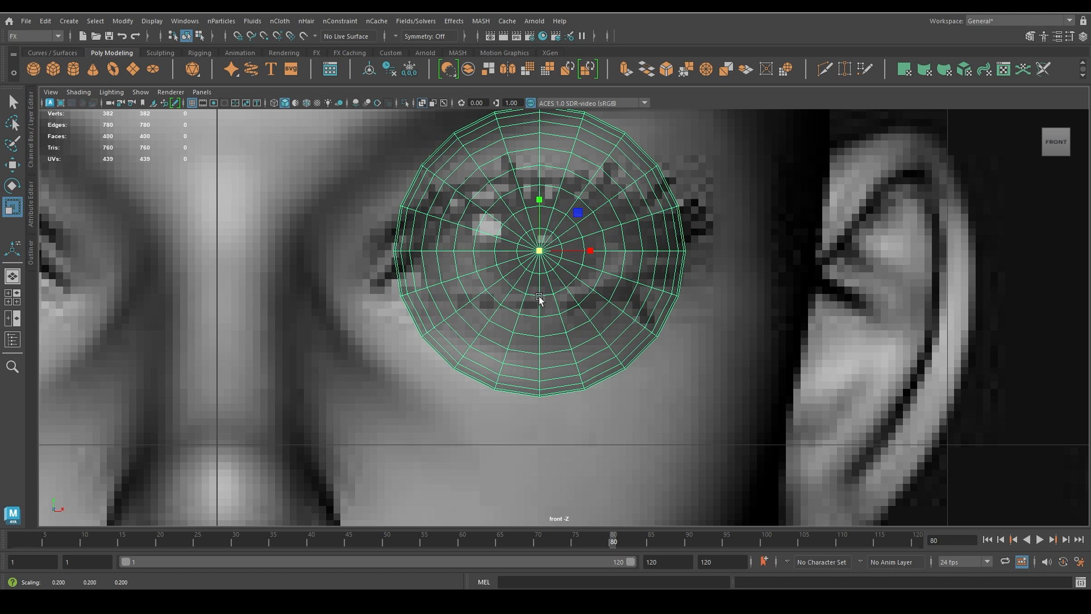
key(w)
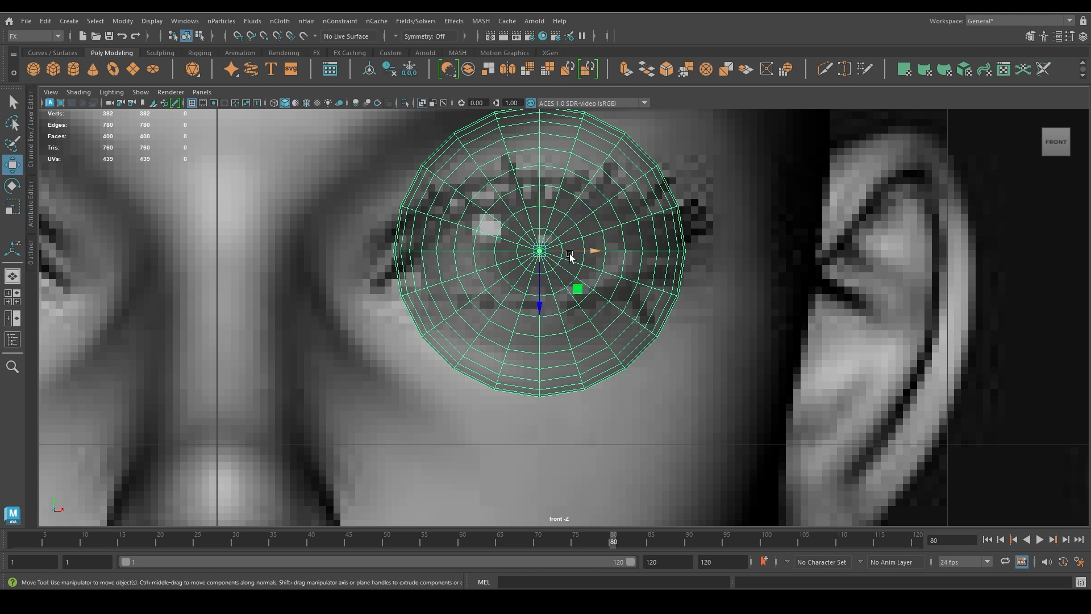
mouse_move(569, 254)
mouse_down()
mouse_move(536, 254)
mouse_move(565, 254)
mouse_up()
key(r)
key(w)
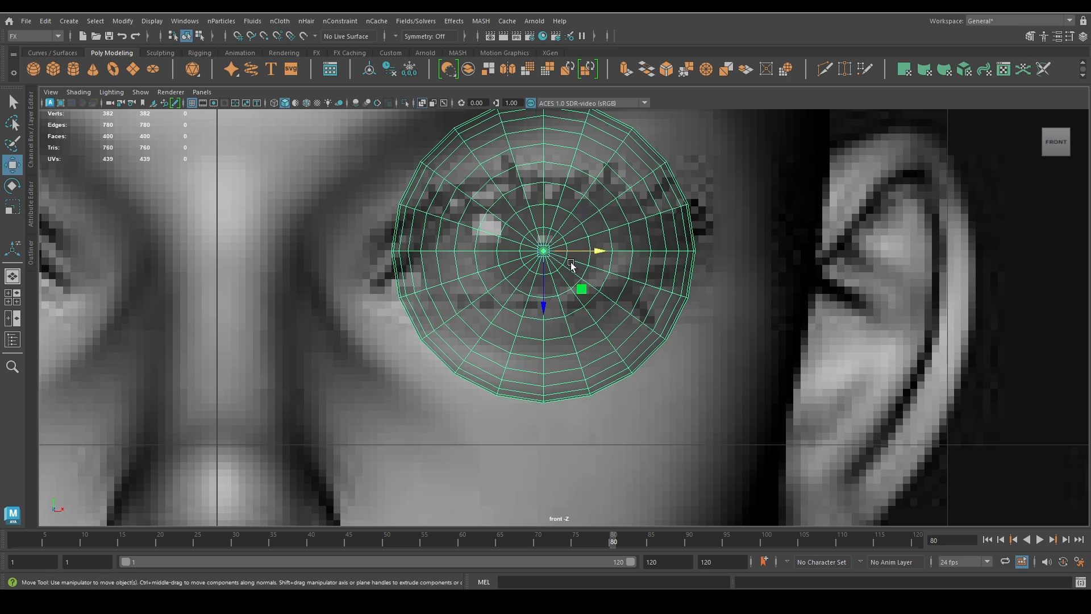
In the side view, move the sphere forward to the profile's eye, to about 0.643 along Z
key(space)
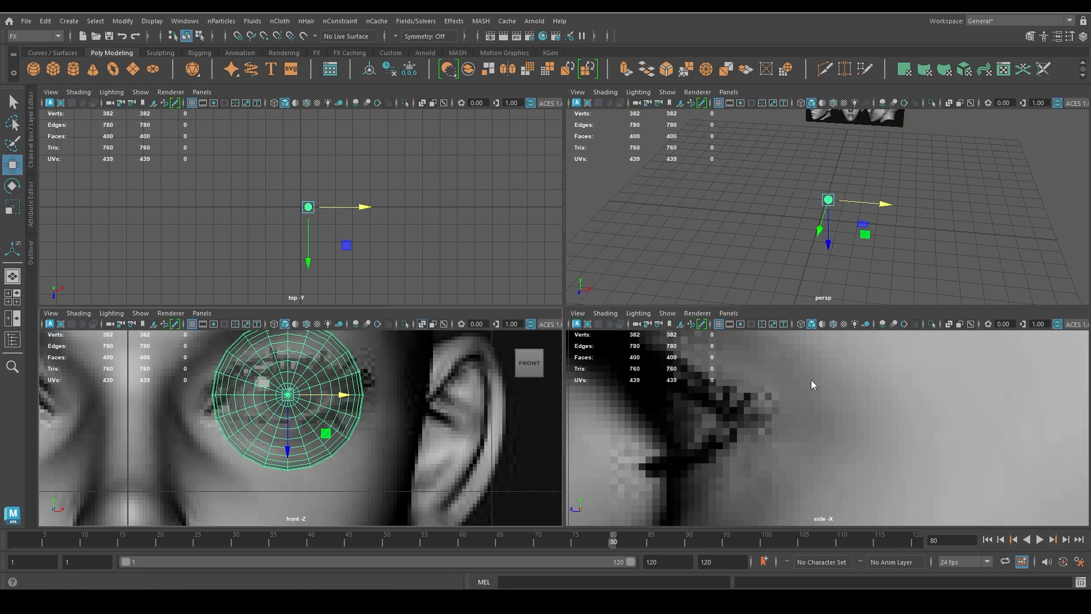
key(space)
key(a)
scroll(578, 353, up, 8)
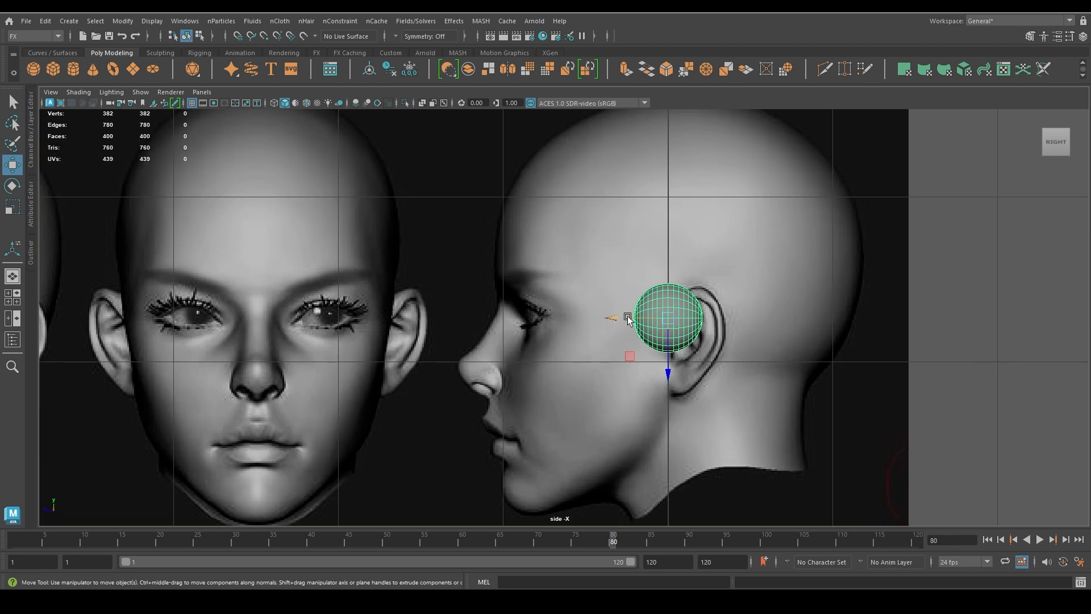
scroll(523, 370, up, 8)
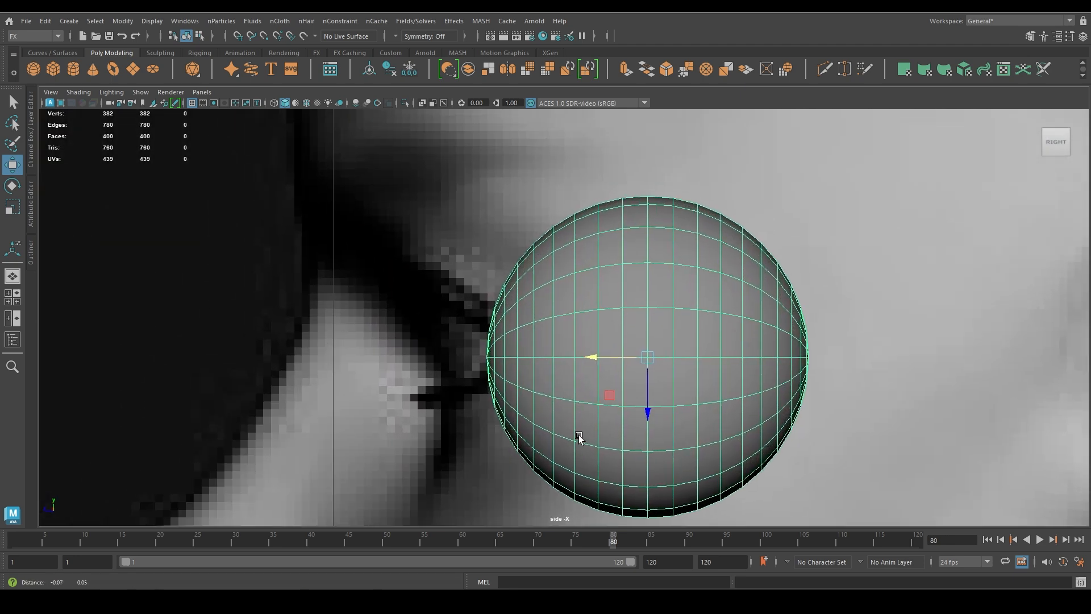
drag(587, 361, 555, 342)
Check the sphere's fit over the eye in the front view with X-Ray shading
key(space)
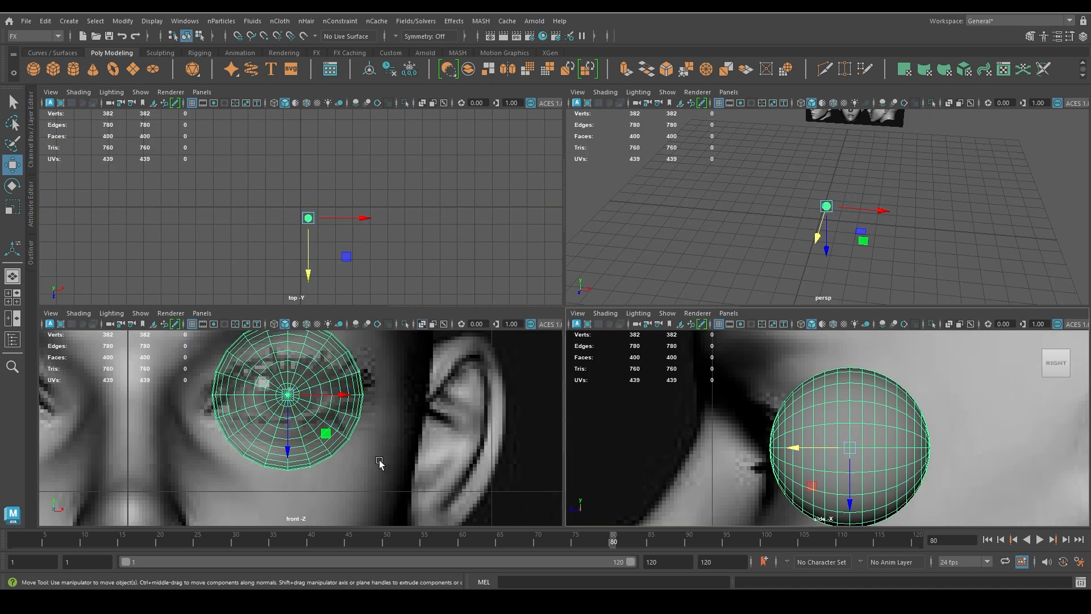
key(space)
scroll(618, 335, down, 8)
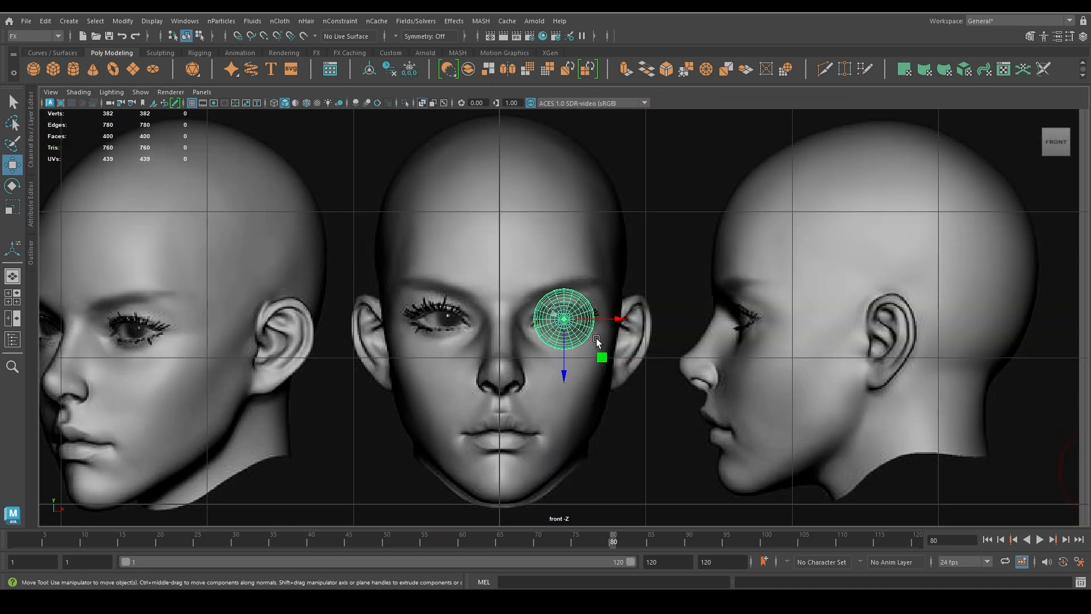
scroll(617, 338, up, 6)
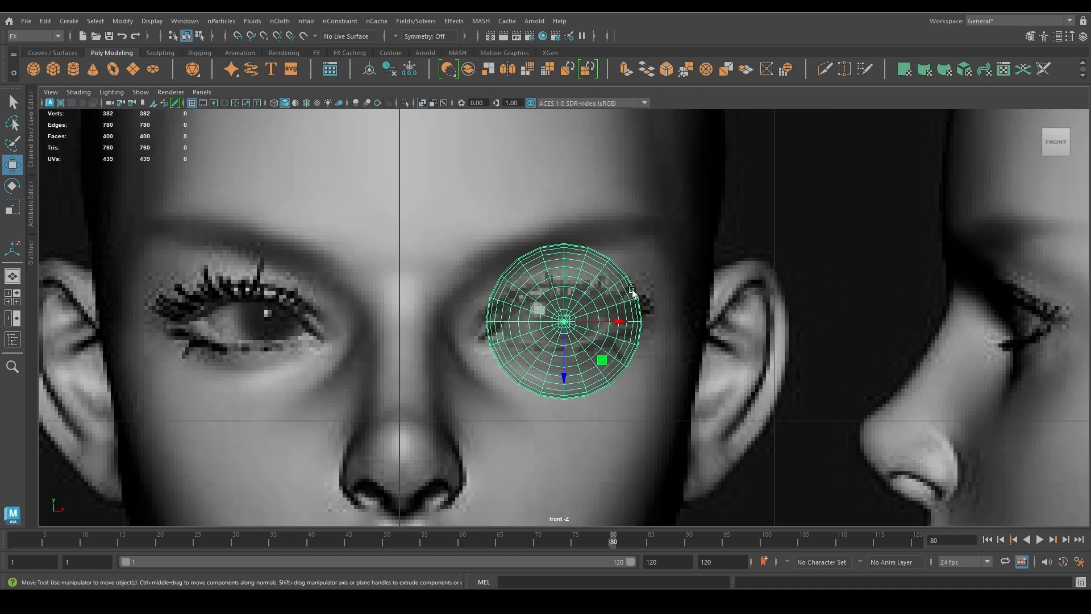
click(79, 92)
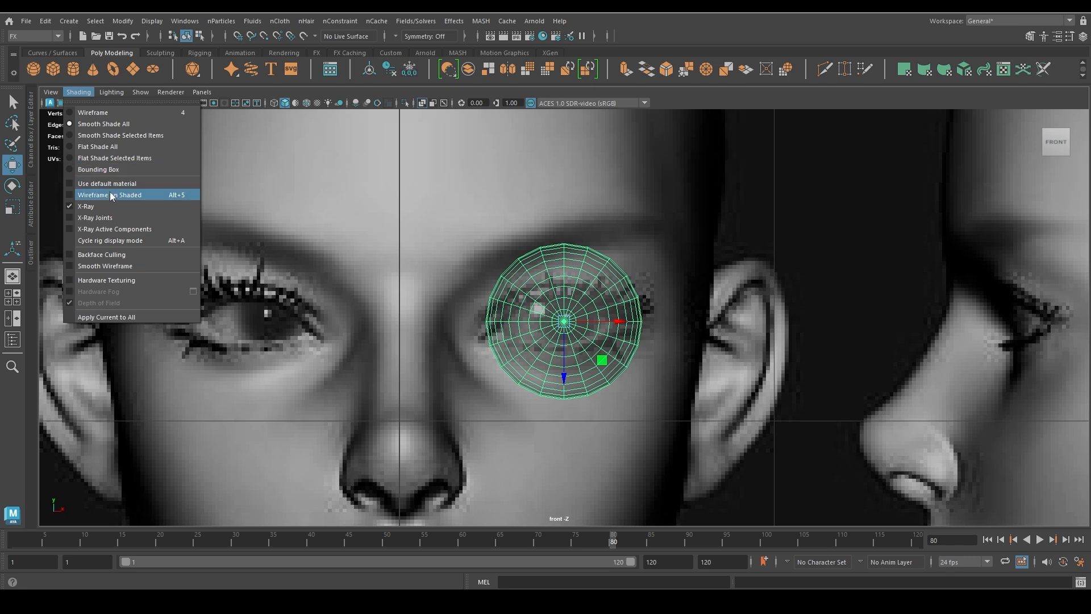
click(112, 206)
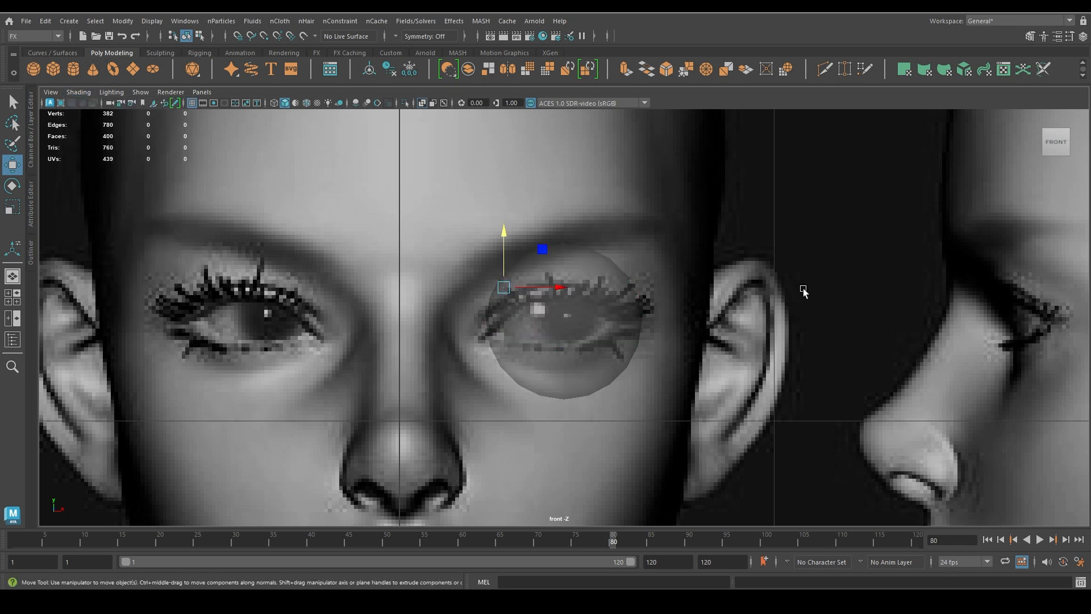
scroll(549, 377, up, 4)
click(549, 378)
scroll(549, 378, down, 6)
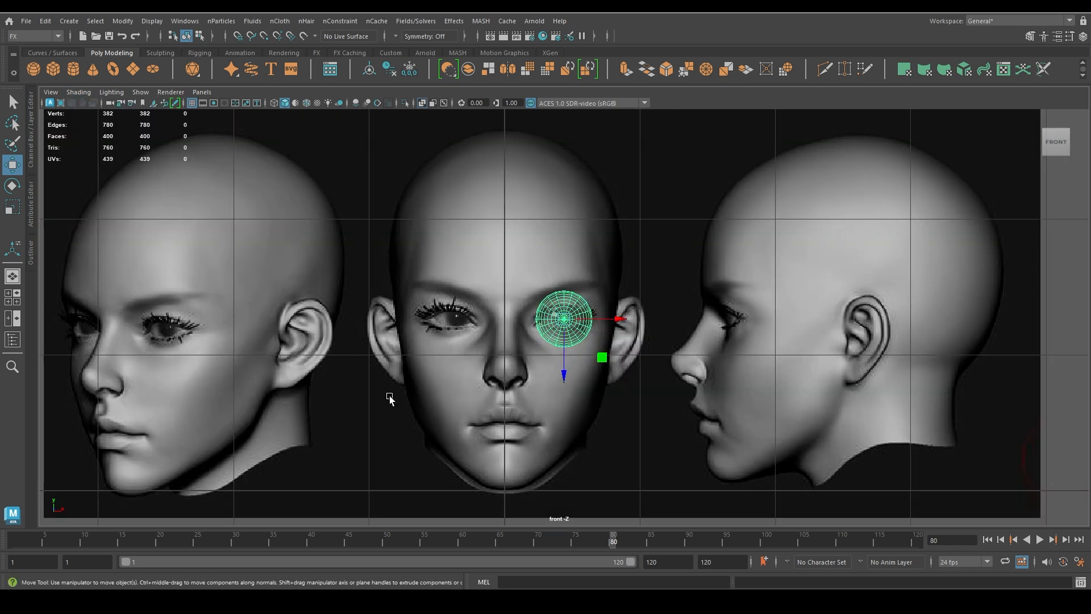
scroll(71, 234, up, 1)
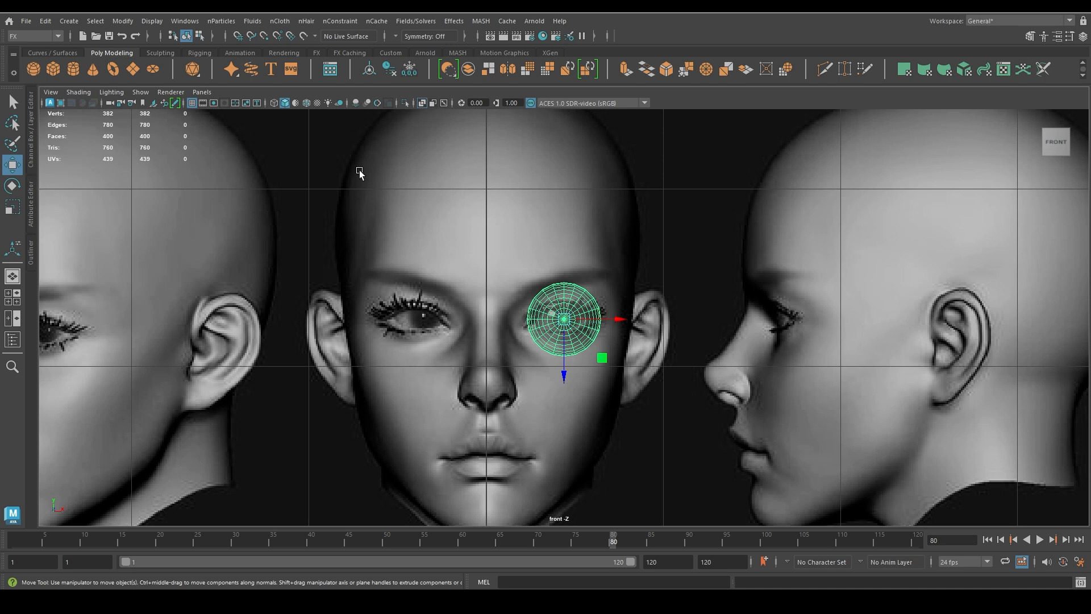
Rename the eye sphere as outer
click(1083, 37)
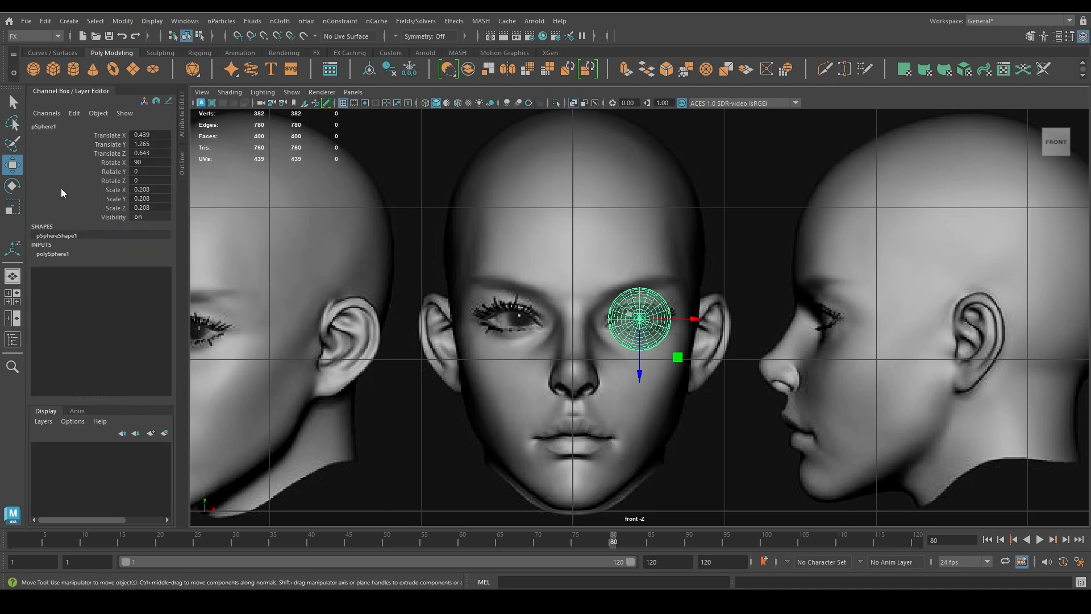
double_click(38, 125)
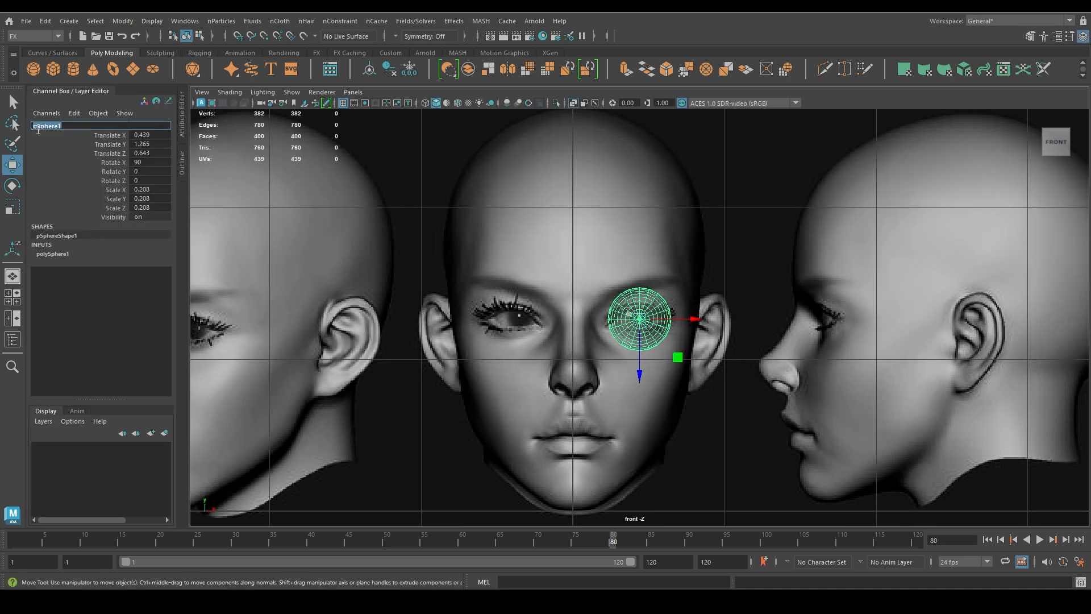
text(orb)
key(Return)
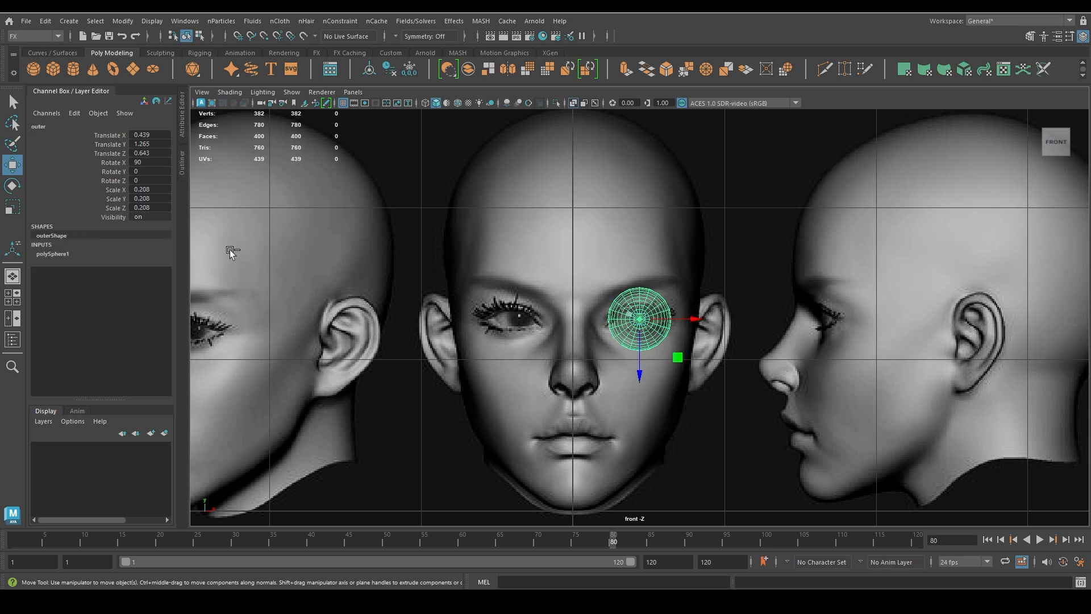
Duplicate the outer sphere in place and rename the copy as iner
key(ctrl+d)
double_click(42, 126)
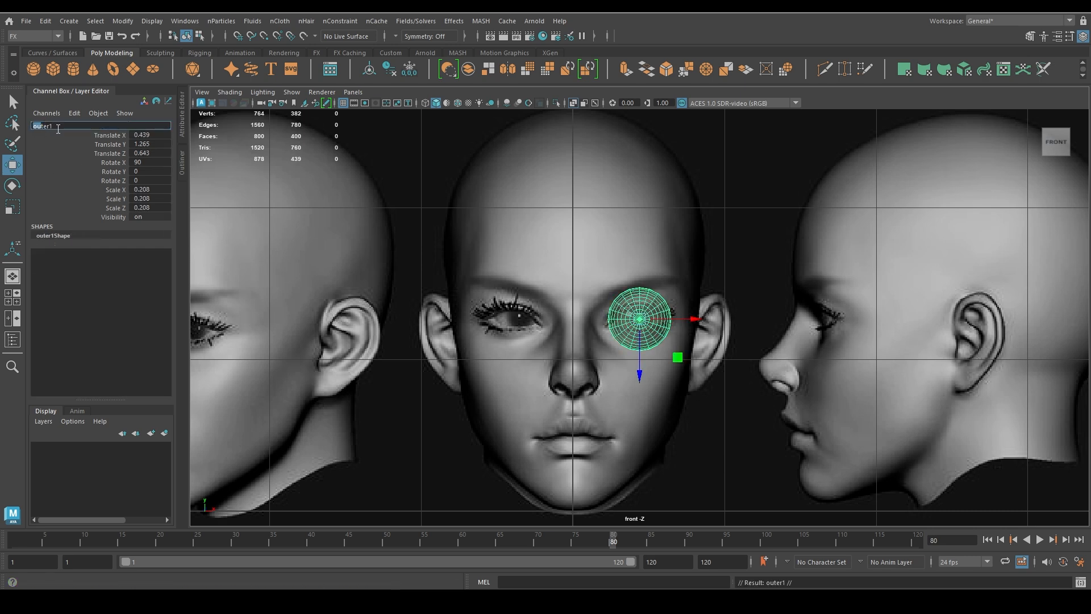
text(iner)
key(Return)
Select the centre pole vertex of the outer sphere and grow the selection to the first surrounding ring of vertices
click(407, 239)
alt+right_drag(409, 242, 568, 373)
click(611, 328)
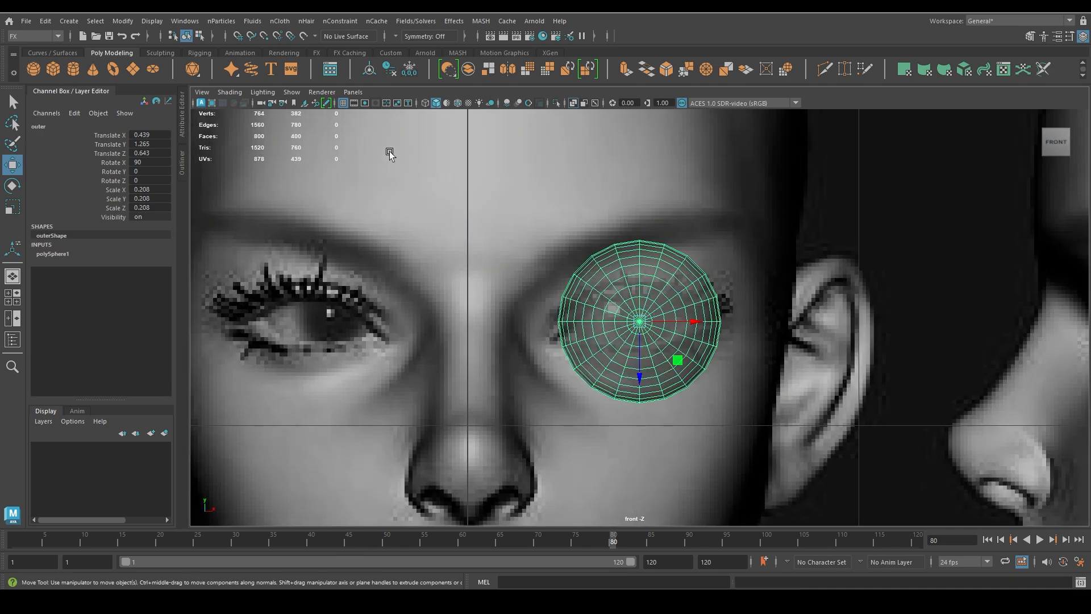
alt+right_drag(478, 197, 479, 312)
scroll(479, 313, up, 2)
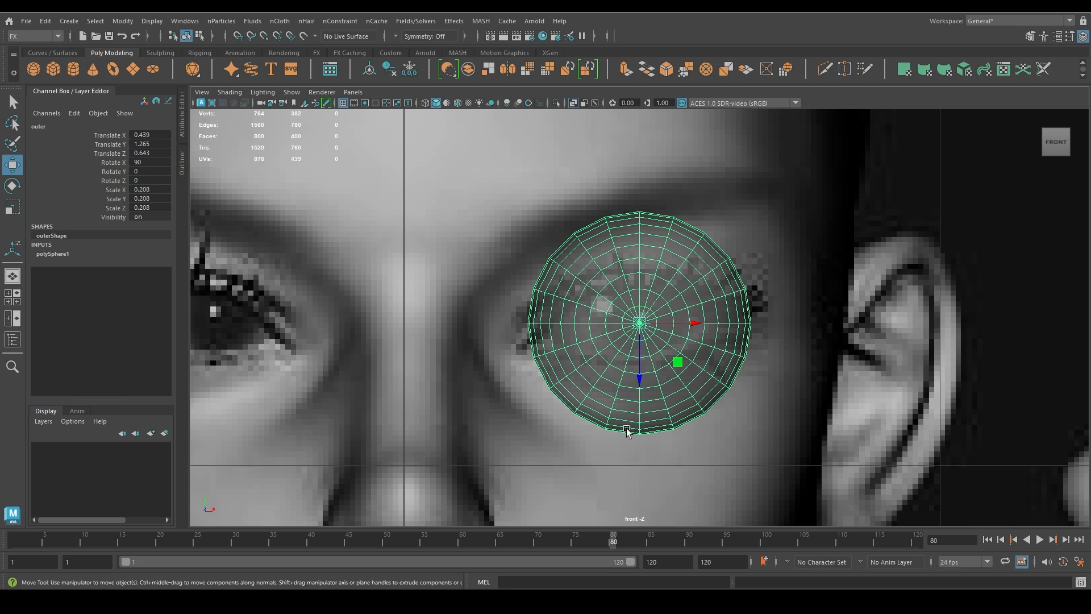
scroll(627, 430, up, 9)
key(F9)
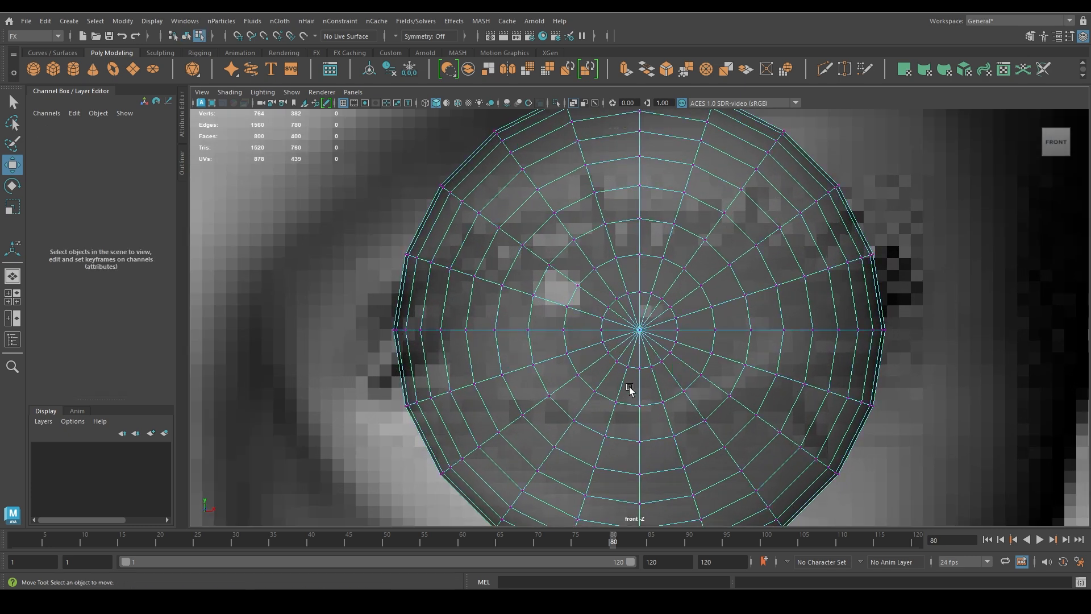
click(648, 324)
click(640, 332)
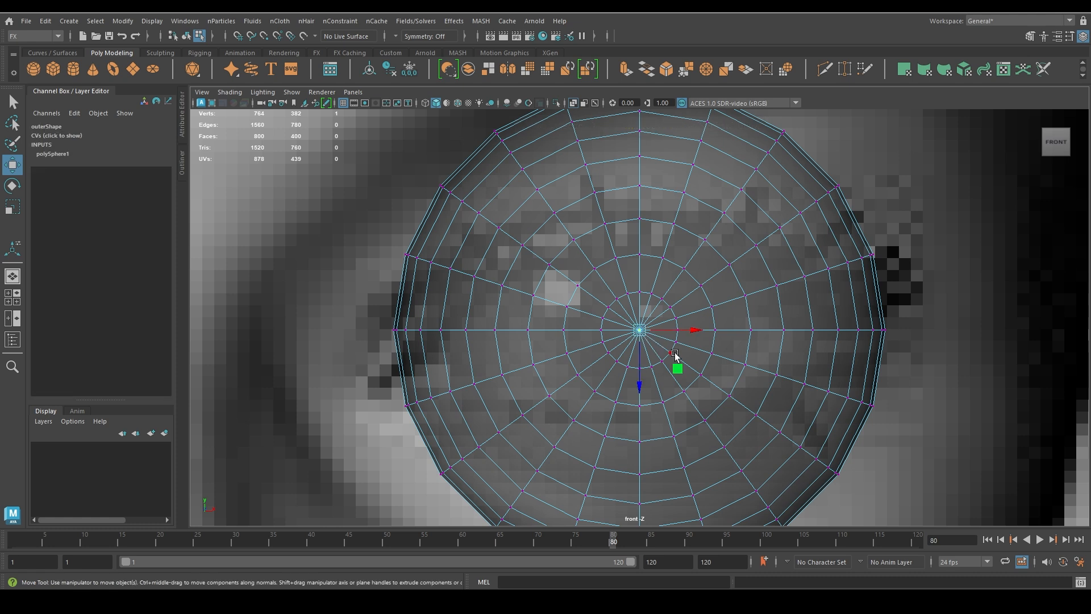
click(97, 24)
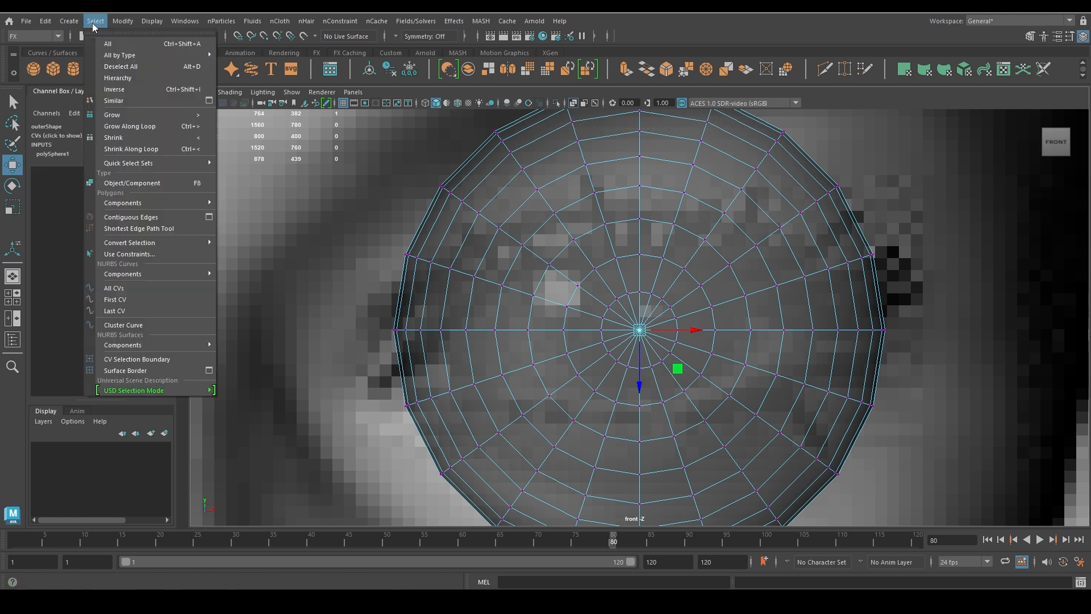
click(206, 116)
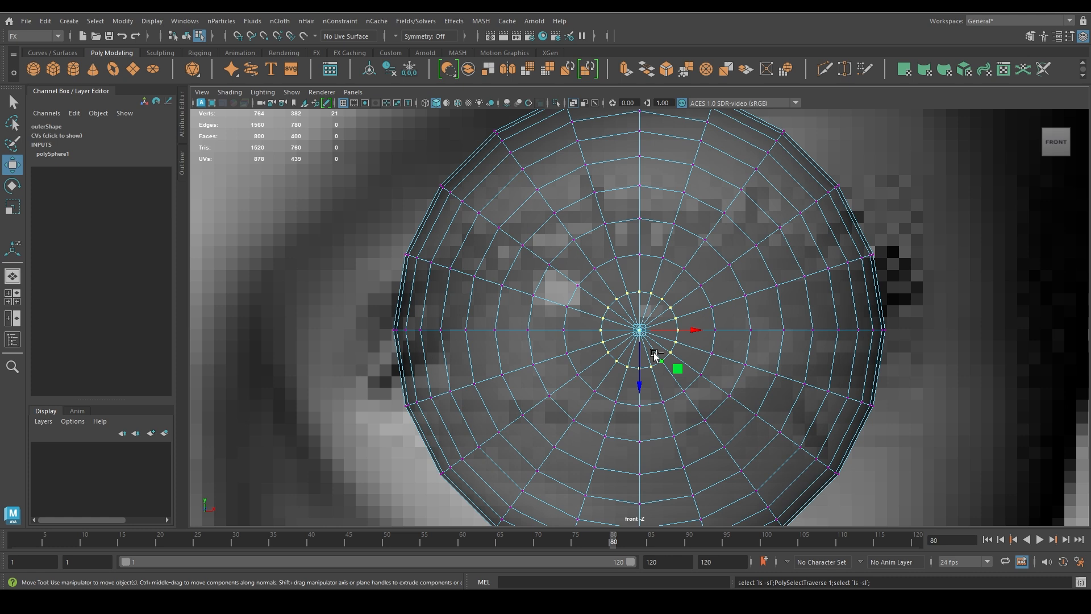
Convert the vertex selection to faces and extrude the outer sphere's front cap outward by a Local Translate Z of 0.024
key(ctrl+F11)
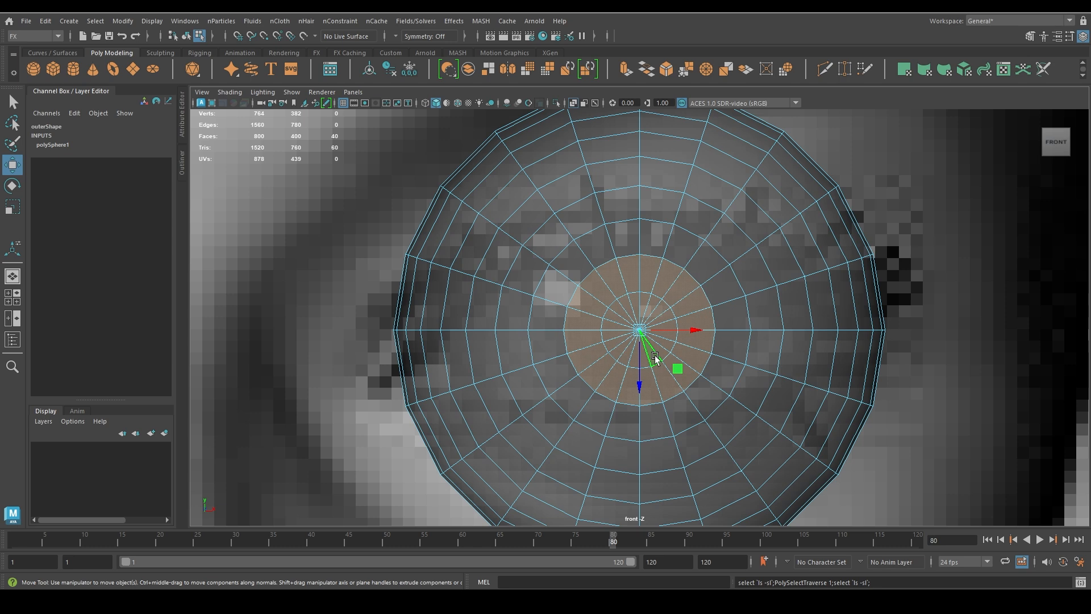
key(space)
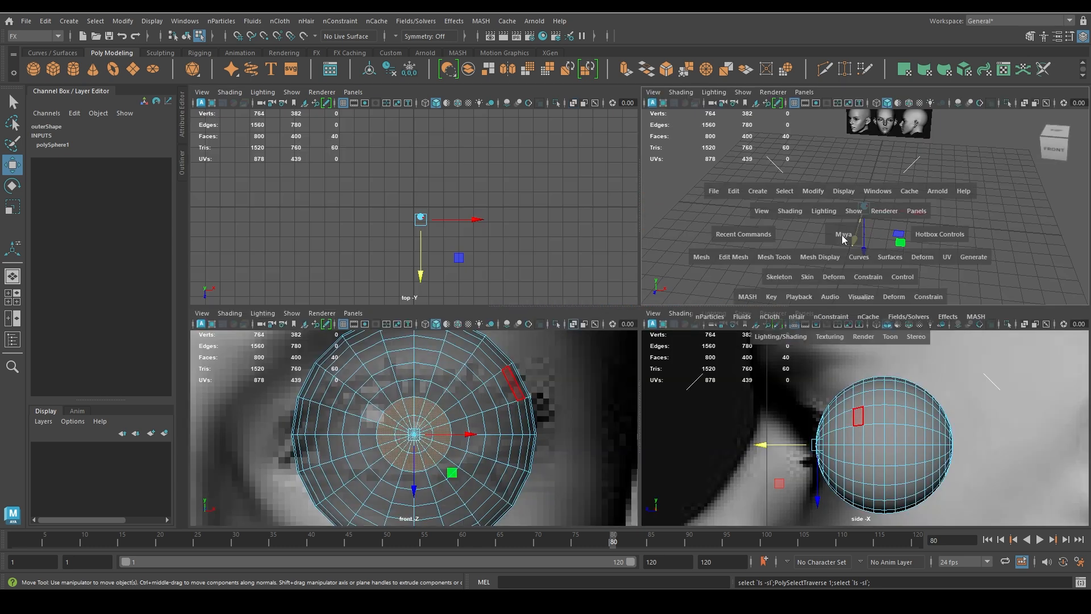
key(space)
scroll(745, 322, up, 10)
alt+drag(756, 387, 653, 404)
scroll(652, 408, up, 5)
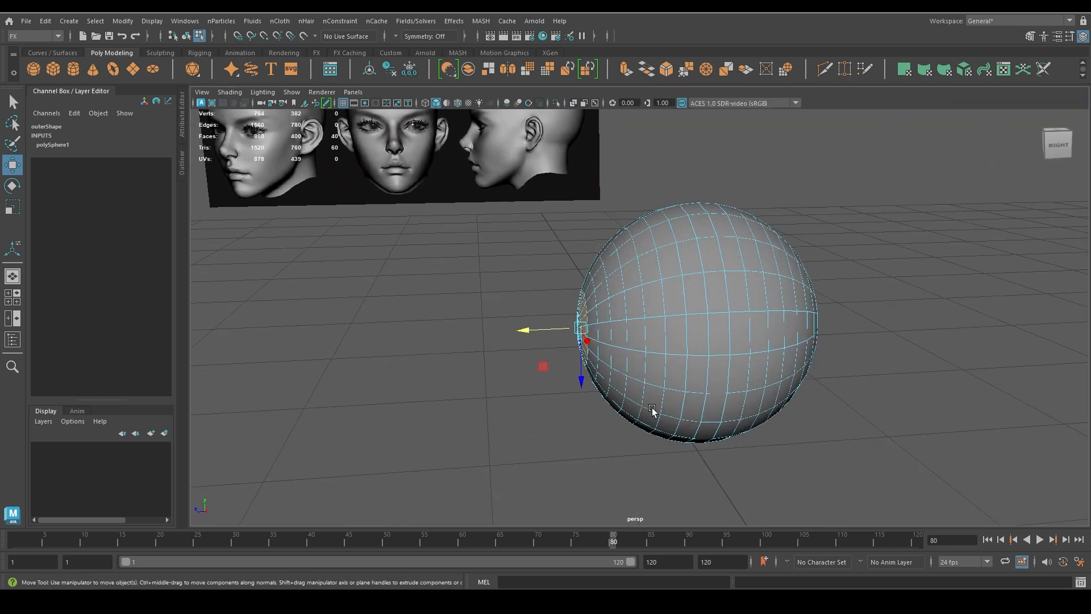
scroll(653, 408, up, 5)
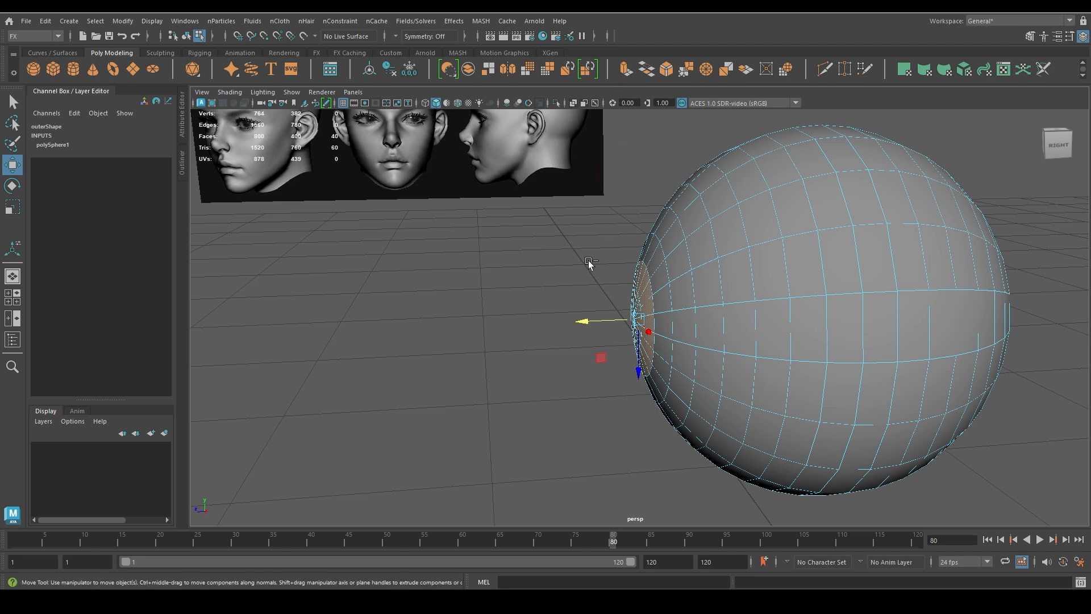
key(ctrl+e)
scroll(580, 310, up, 8)
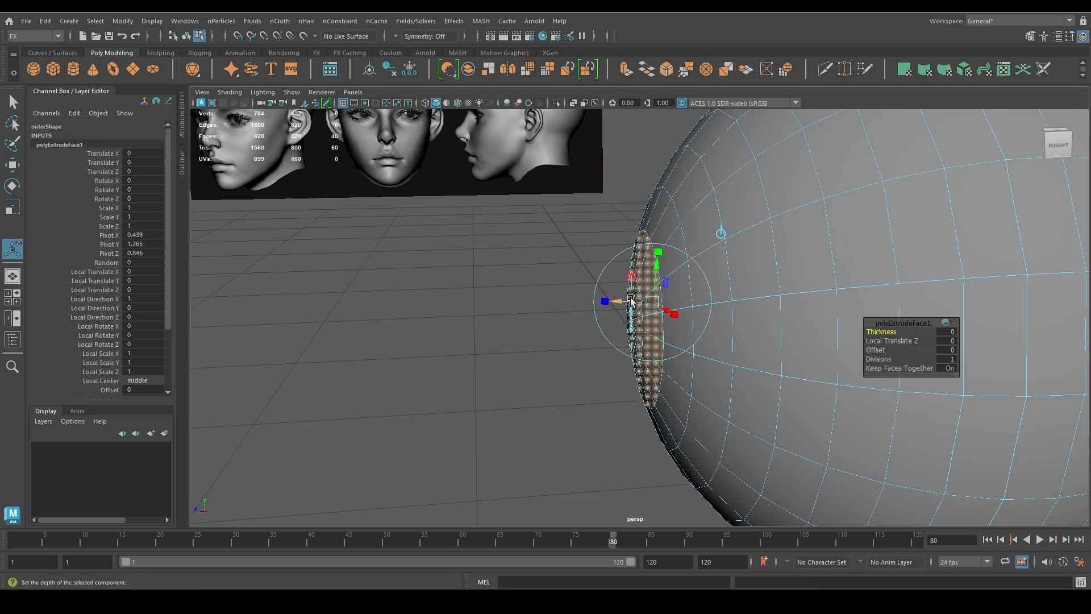
drag(623, 307, 587, 392)
Select the rim edge loop of the extruded cap and move it slightly back toward the sphere in the side view
key(r)
scroll(630, 362, up, 5)
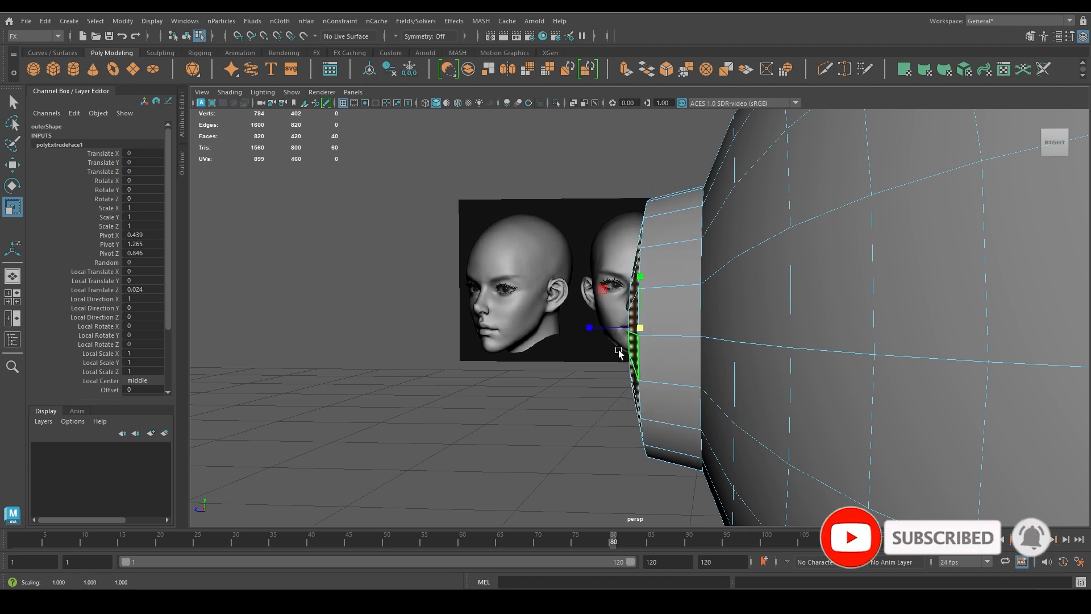
scroll(582, 393, down, 3)
mouse_move(582, 392)
alt+mouse_down()
mouse_move(604, 397)
mouse_move(595, 391)
alt+mouse_up()
key(space)
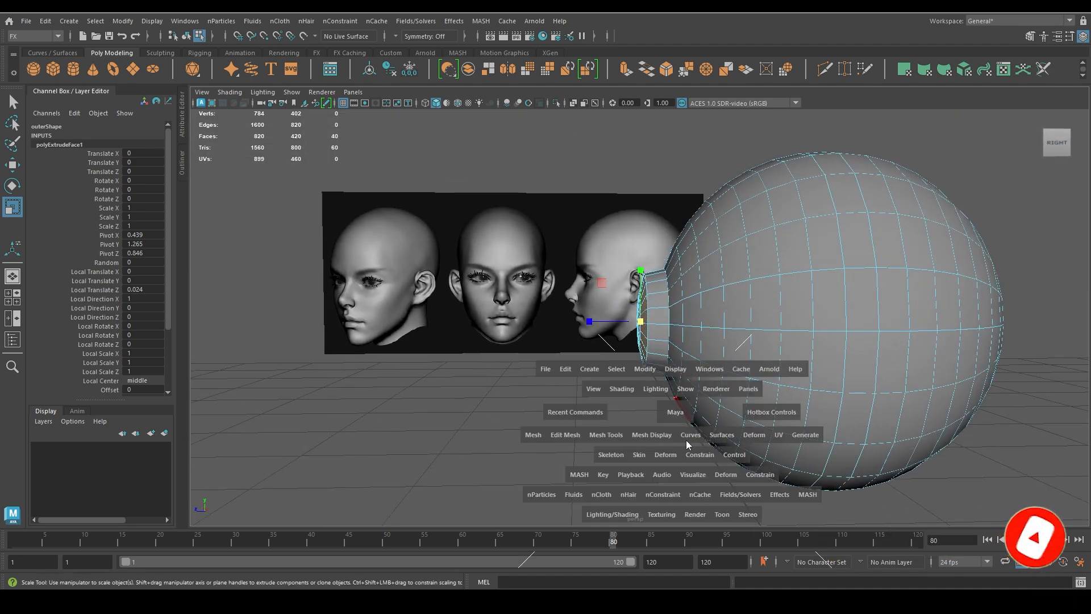
key(space)
scroll(626, 438, up, 10)
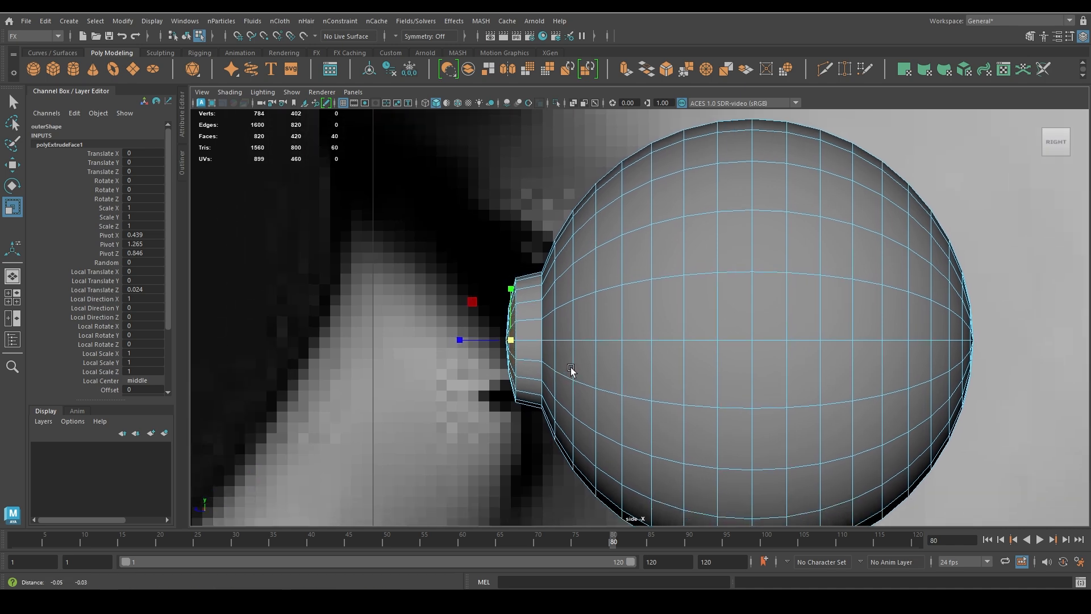
scroll(528, 392, up, 2)
key(F10)
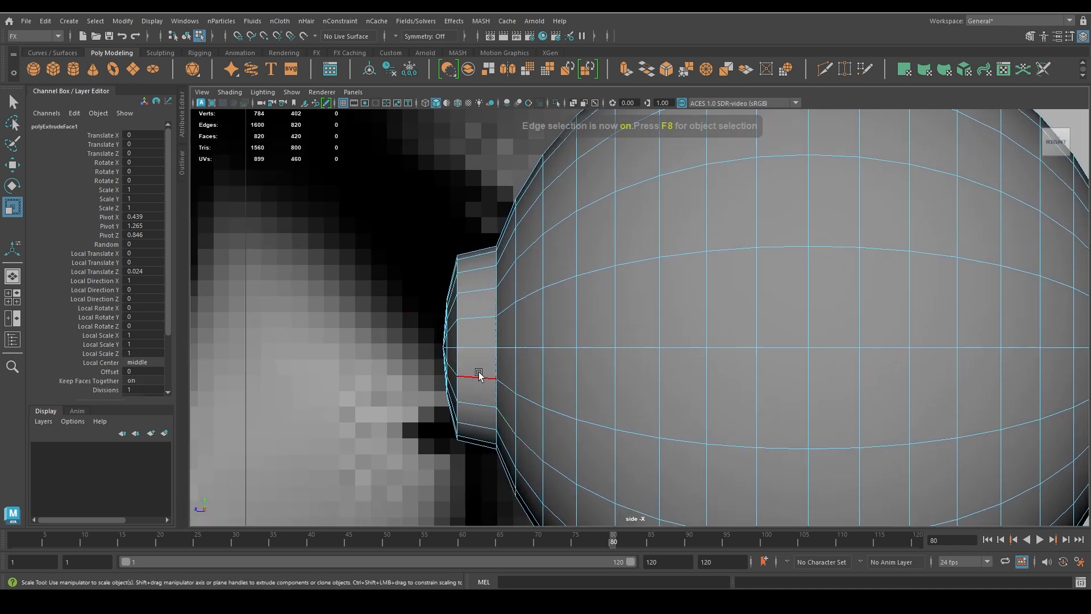
double_click(462, 362)
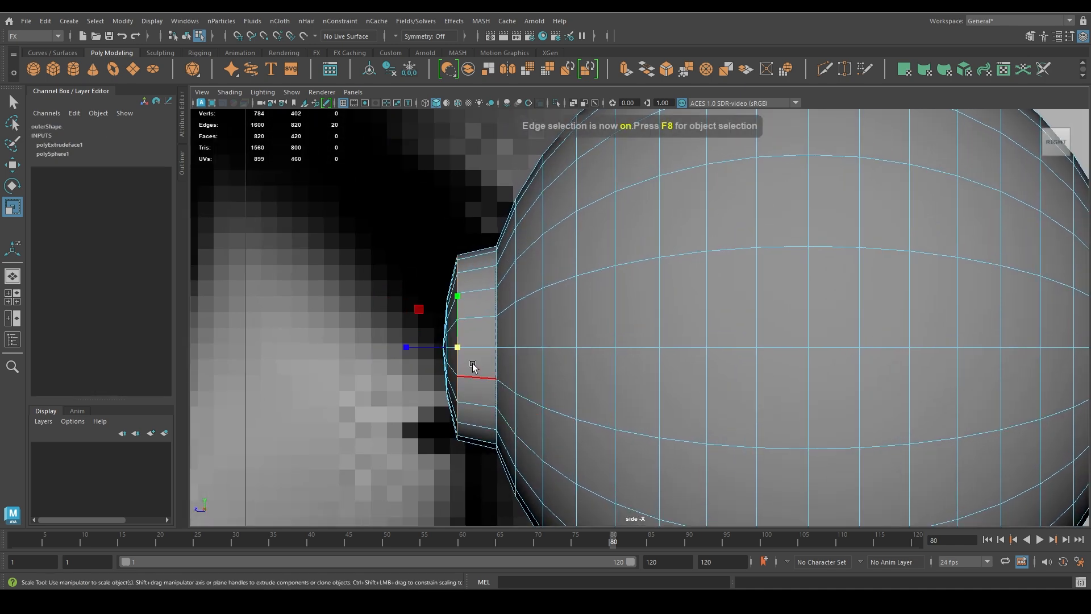
key(w)
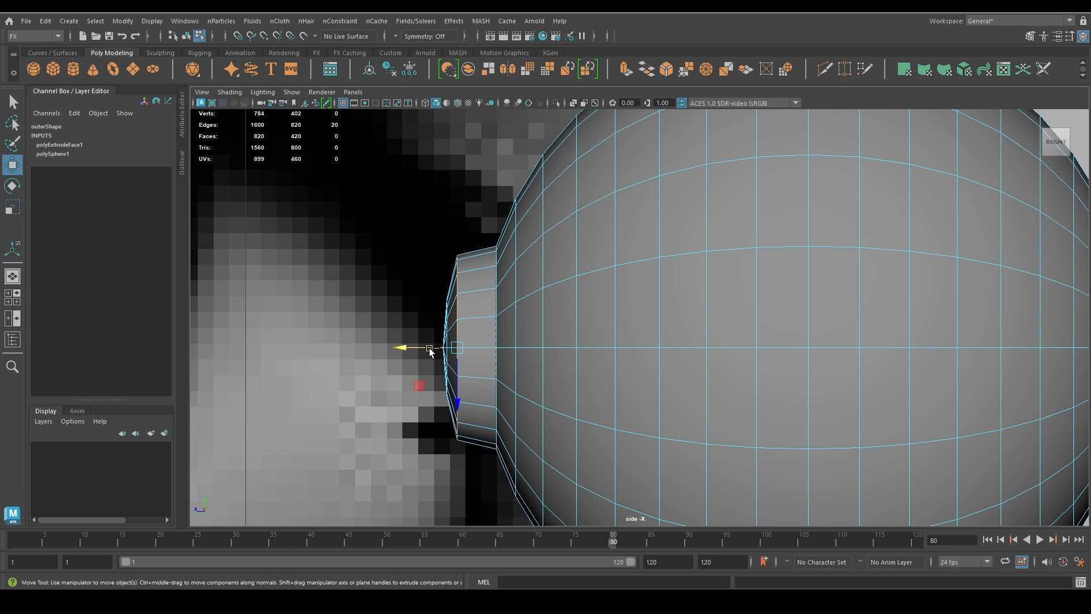
drag(428, 348, 440, 353)
Return the outer sphere to object mode and apply Smooth to its mesh with 1 division
scroll(426, 414, down, 6)
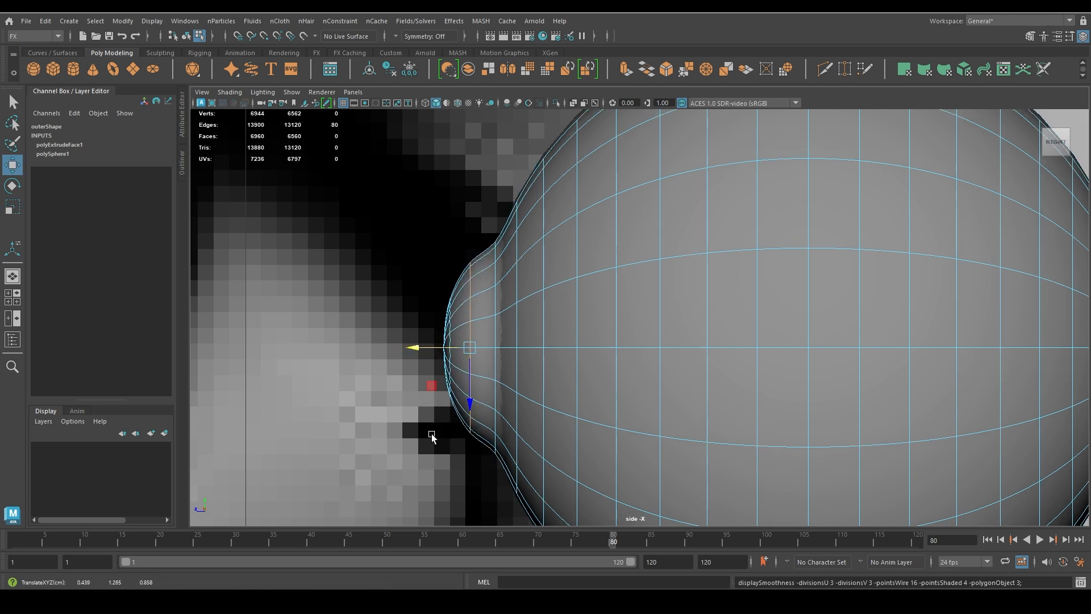
alt+drag(419, 439, 498, 453)
key(space)
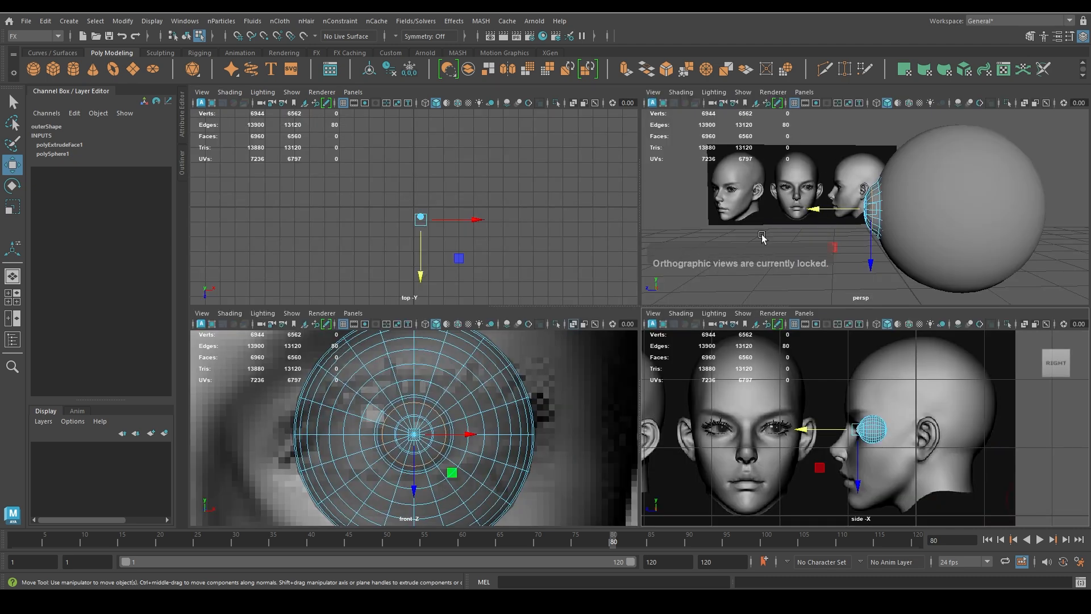
key(space)
alt+drag(743, 295, 657, 366)
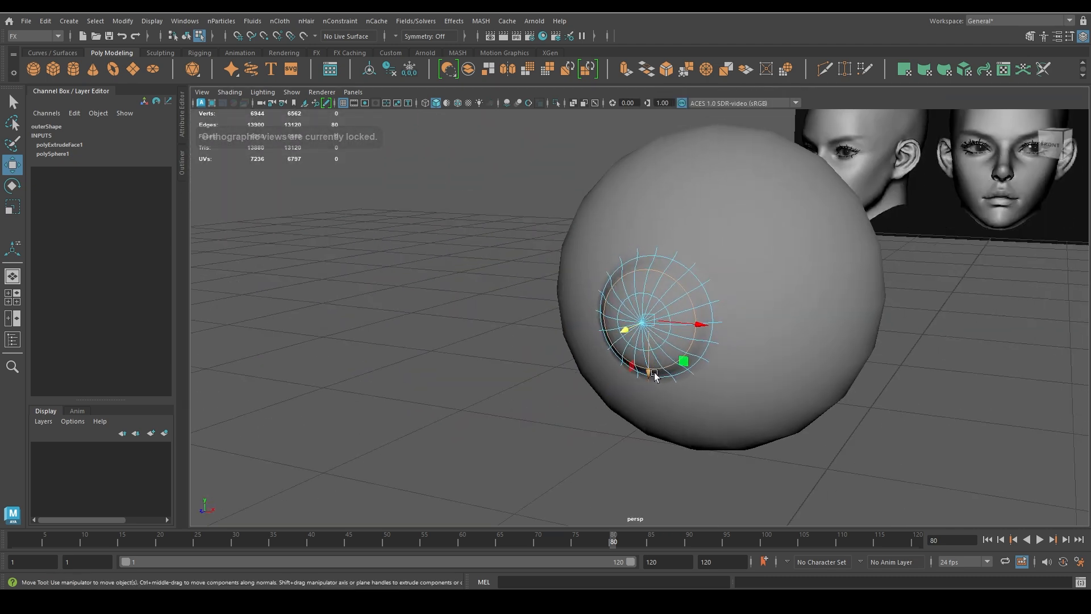
key(F8)
scroll(699, 373, down, 3)
alt+drag(648, 417, 643, 339)
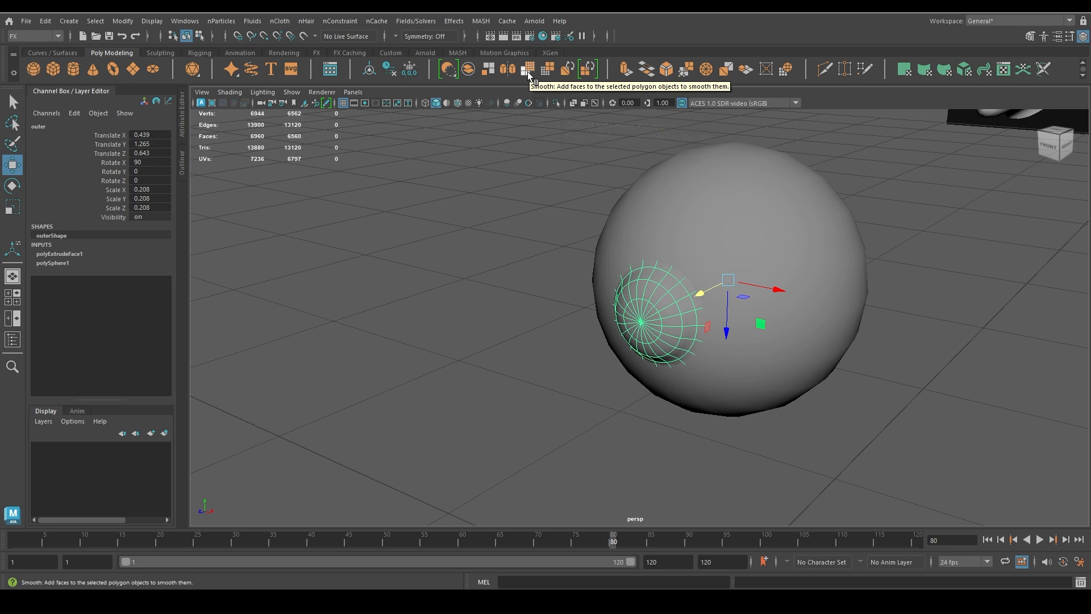
scroll(575, 258, up, 5)
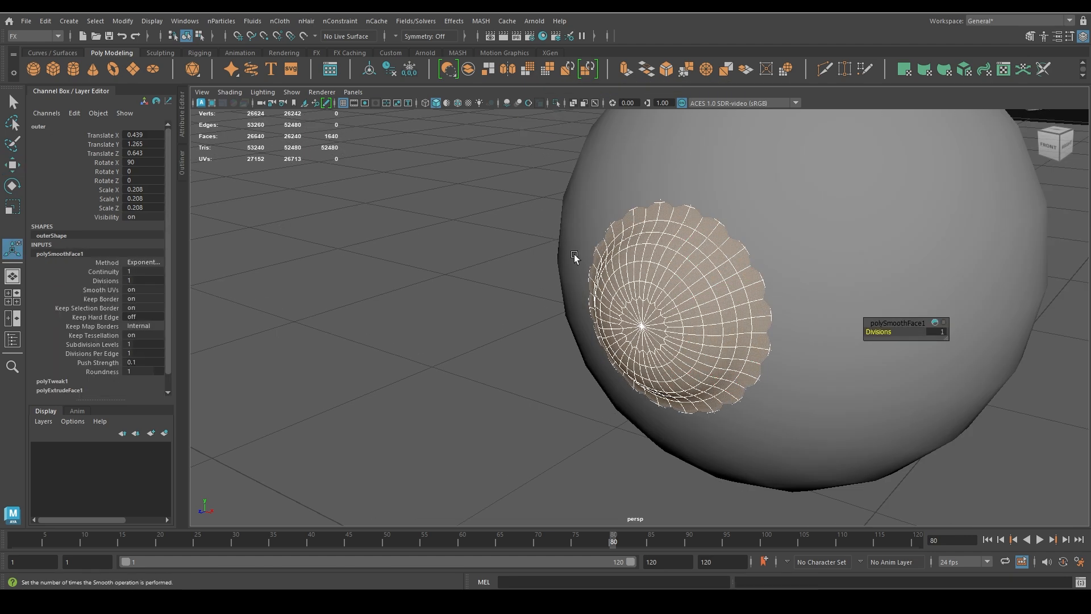
scroll(571, 260, down, 5)
scroll(517, 291, up, 5)
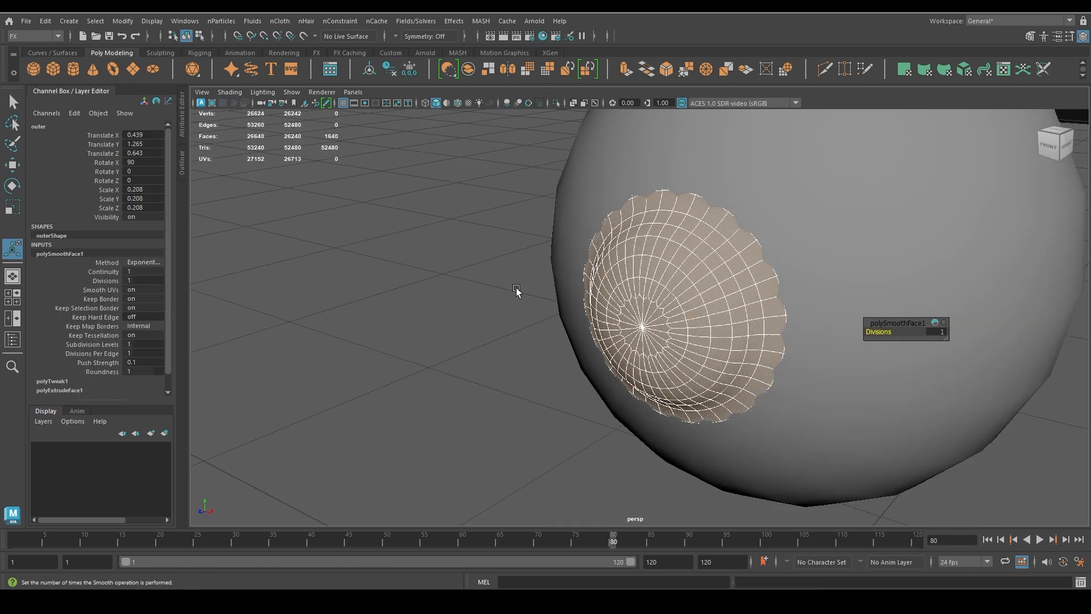
Hide the outer sphere and select the iner sphere inside it
key(ctrl+h)
scroll(577, 304, down, 2)
click(694, 343)
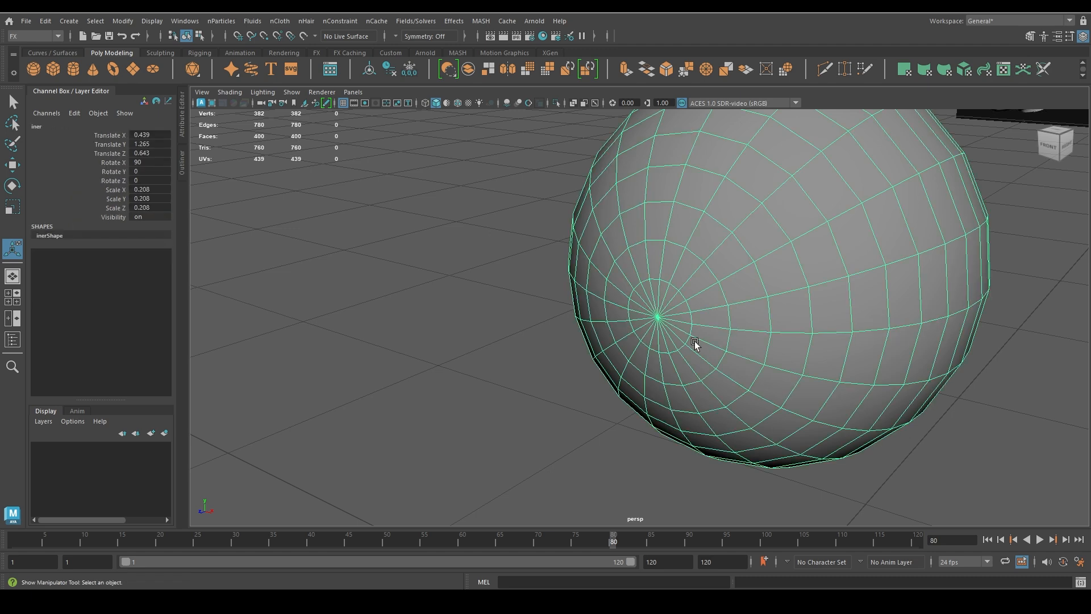
alt+drag(694, 342, 650, 380)
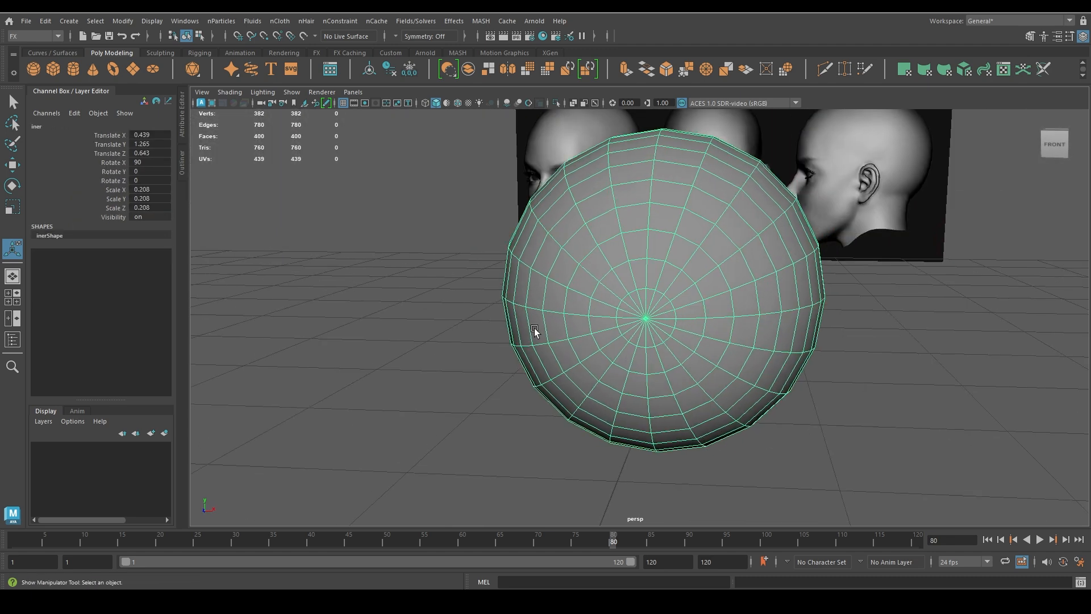
scroll(640, 361, up, 2)
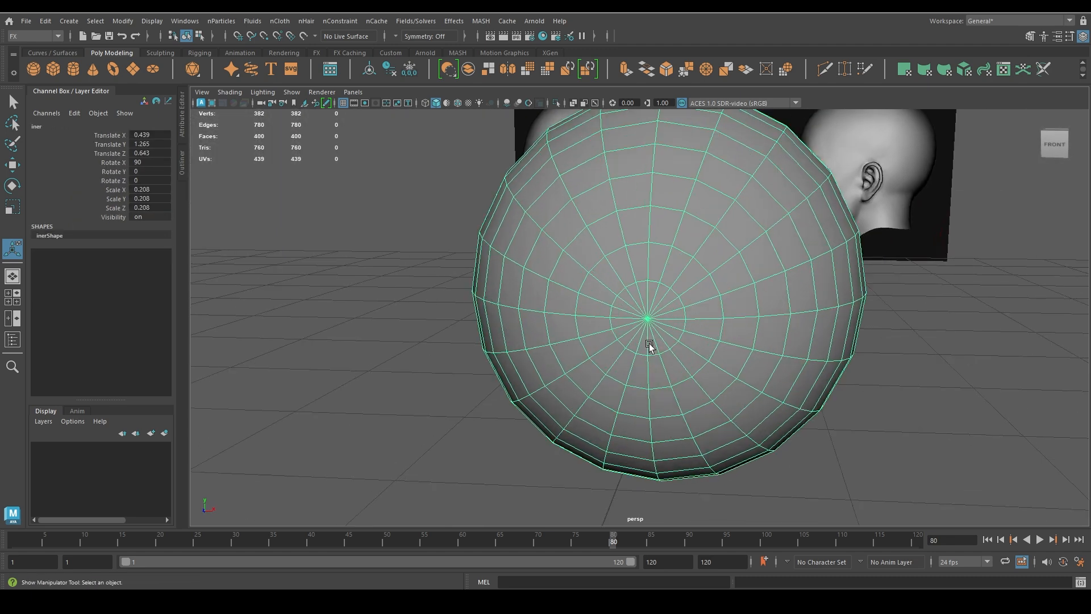
Select the front pole vertex of the iner sphere and grow the selection to the first surrounding ring
key(F9)
key(q)
click(650, 321)
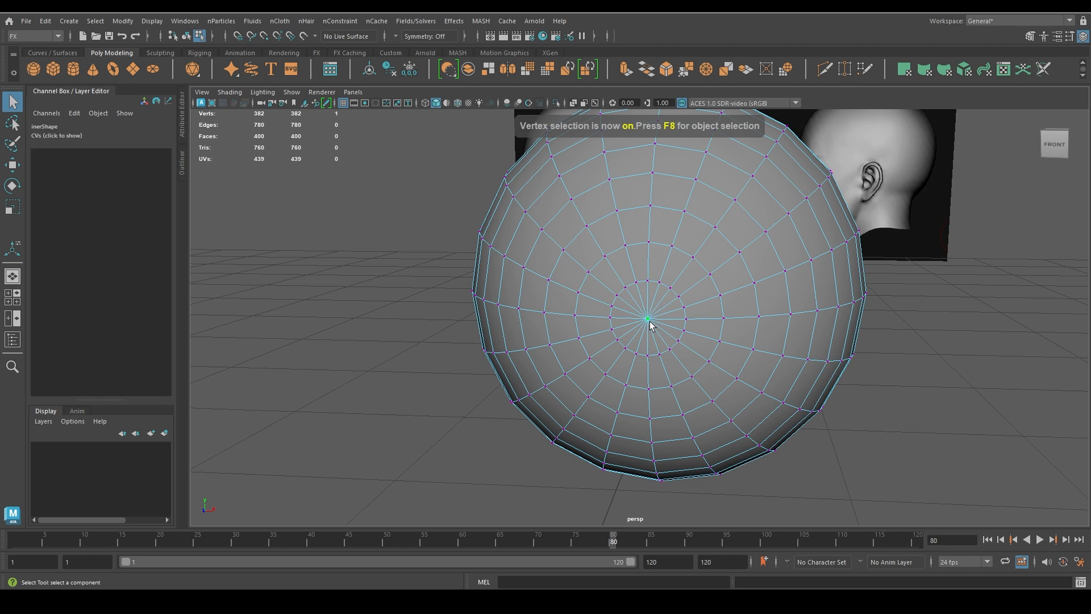
scroll(650, 319, up, 3)
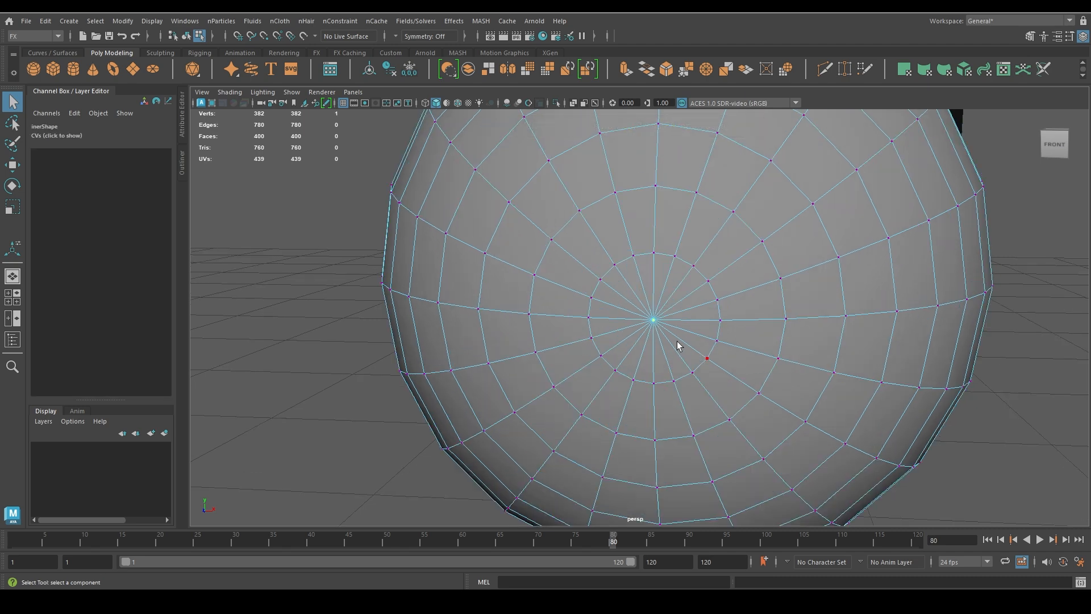
click(95, 21)
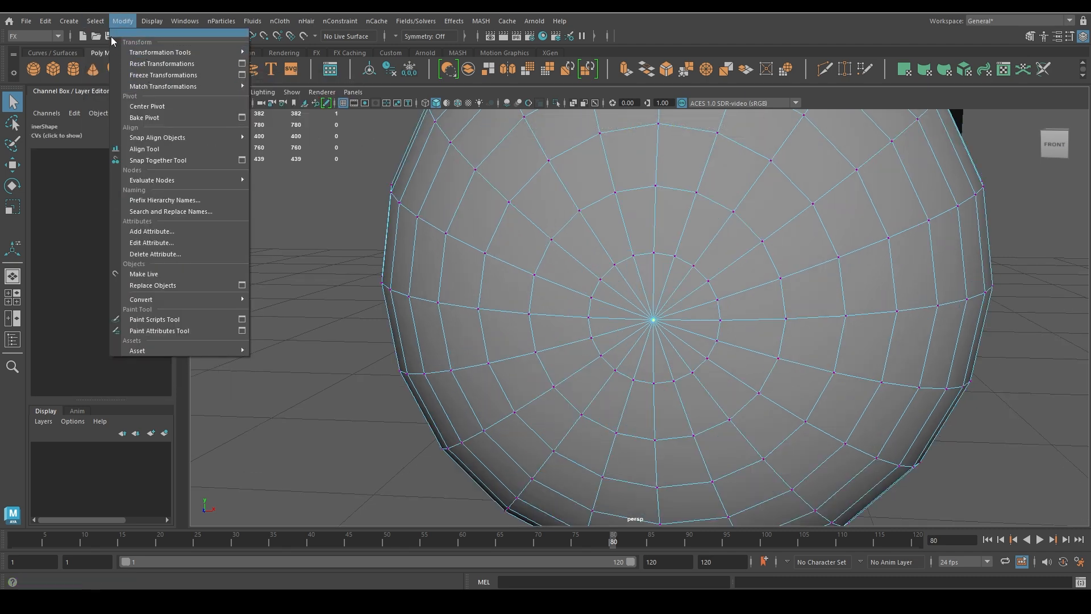
click(159, 116)
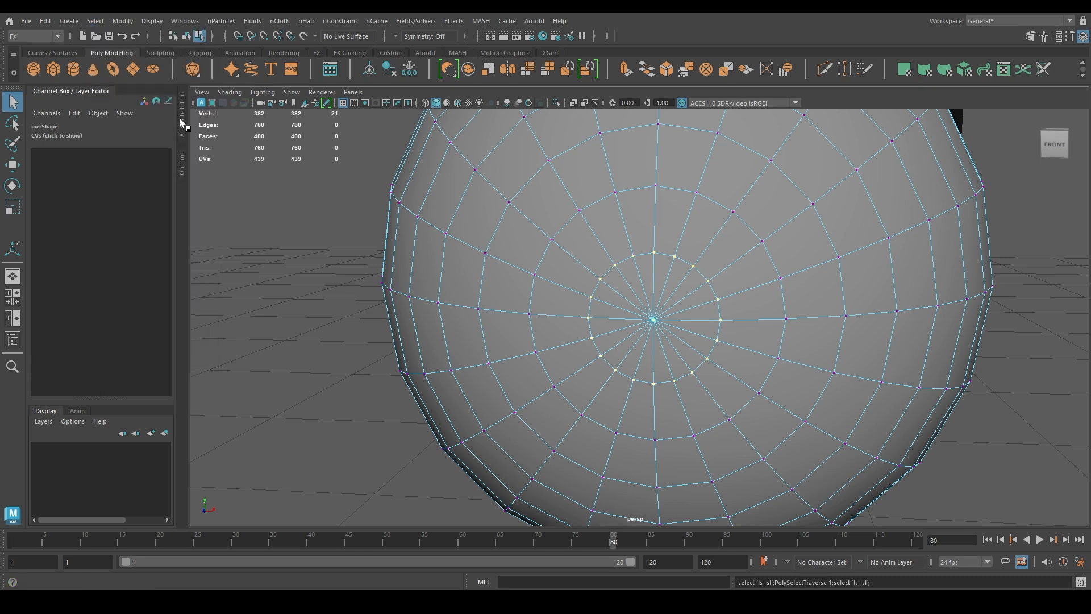
Convert the vertex selection to faces and extrude the iner sphere's front cap inward by a Local Translate Z of -0.009
scroll(478, 231, down, 4)
scroll(478, 231, up, 5)
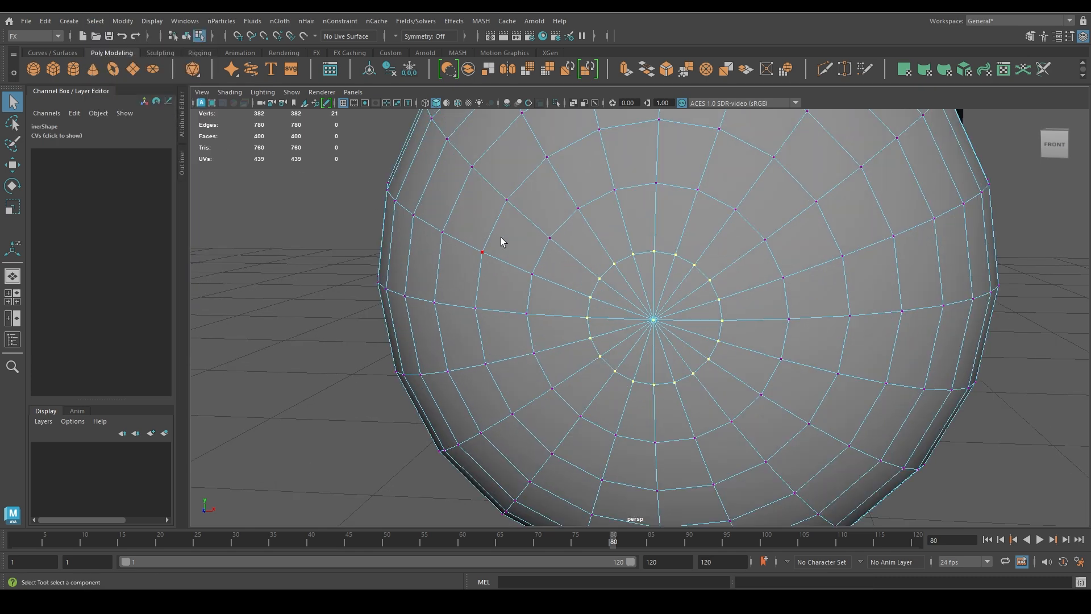
key(ctrl+F11)
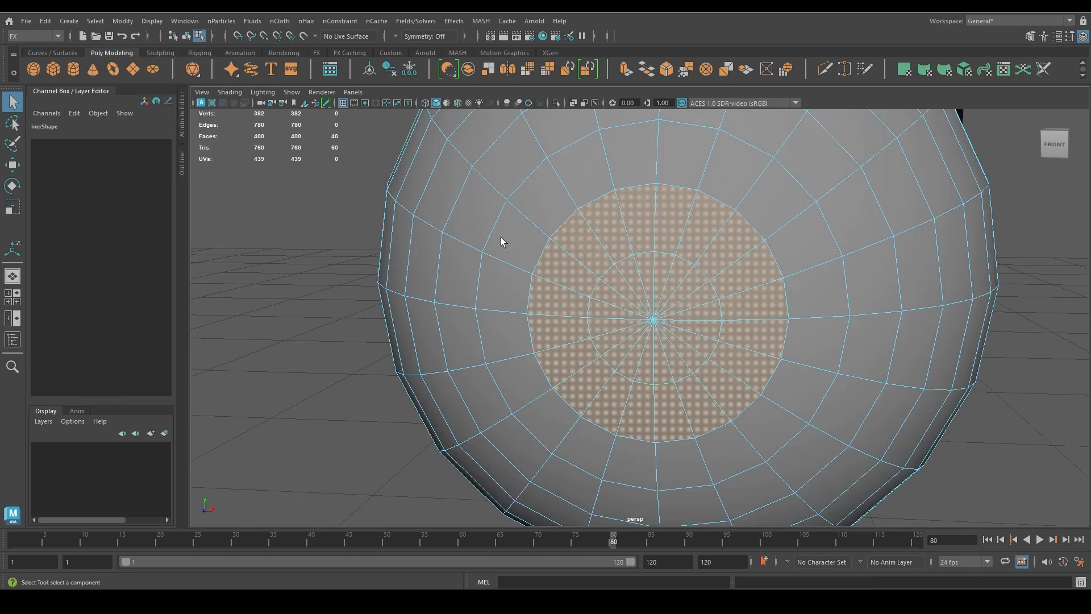
scroll(571, 336, down, 3)
alt+drag(573, 341, 478, 341)
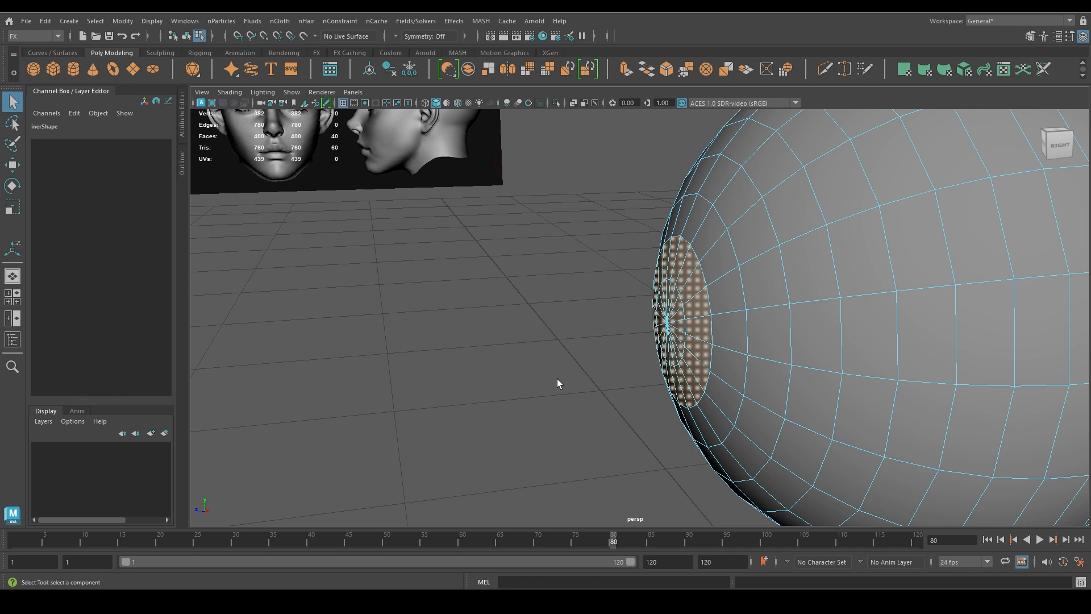
key(w)
scroll(610, 386, up, 6)
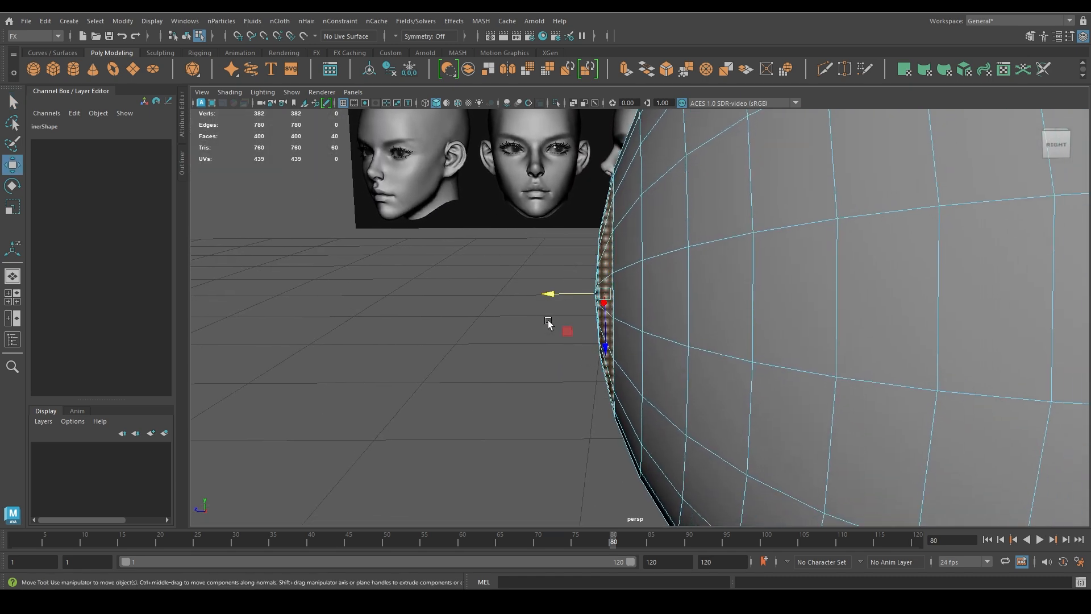
key(ctrl+e)
drag(571, 263, 591, 262)
Scale the recessed faces down slightly so the iris recess gets a sloped wall
alt+drag(562, 371, 652, 379)
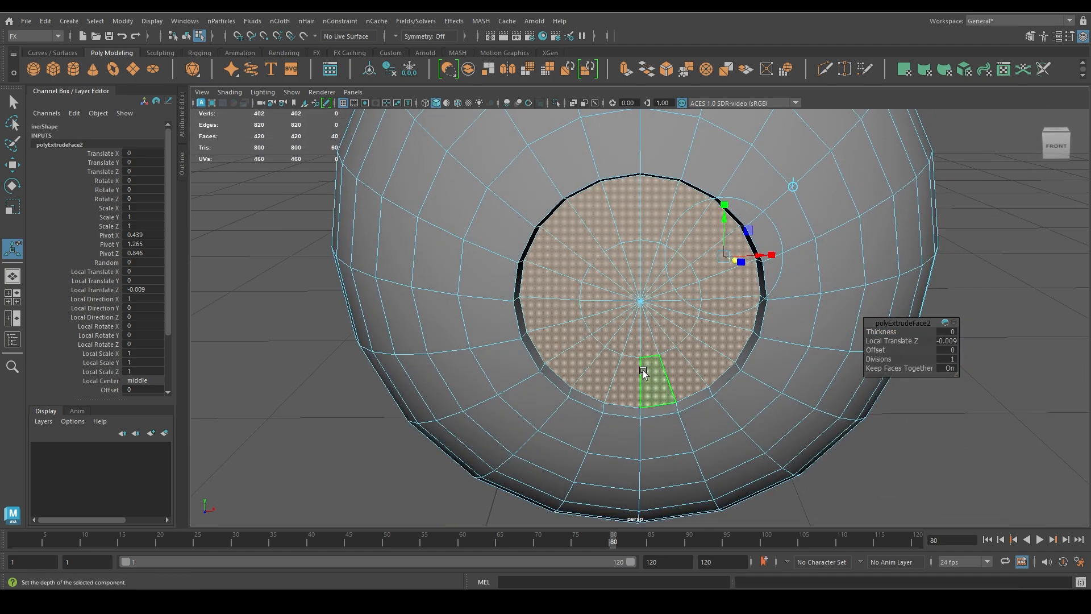
key(r)
drag(638, 295, 614, 344)
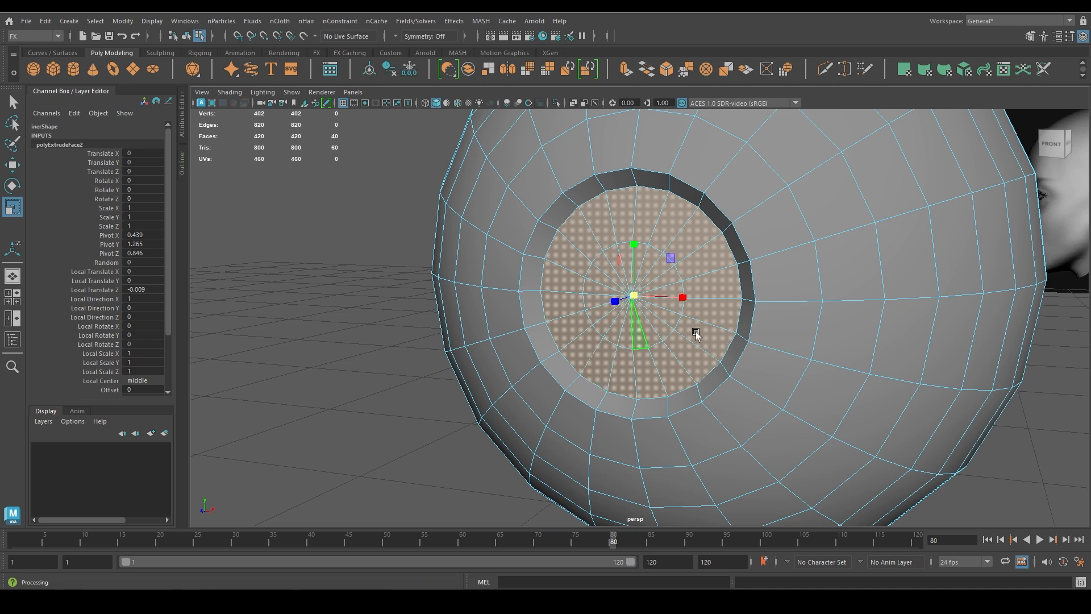
Deselect the outer ring of recessed faces and move the remaining centre faces deeper into the iner sphere
ctrl+click(685, 360)
ctrl+double_click(675, 373)
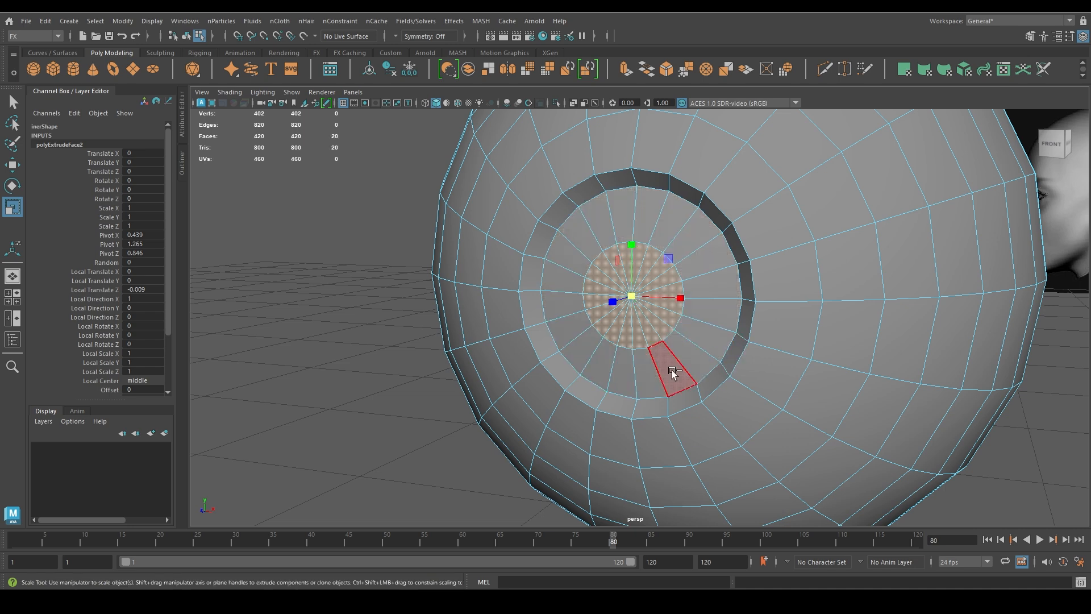
alt+drag(672, 372, 592, 400)
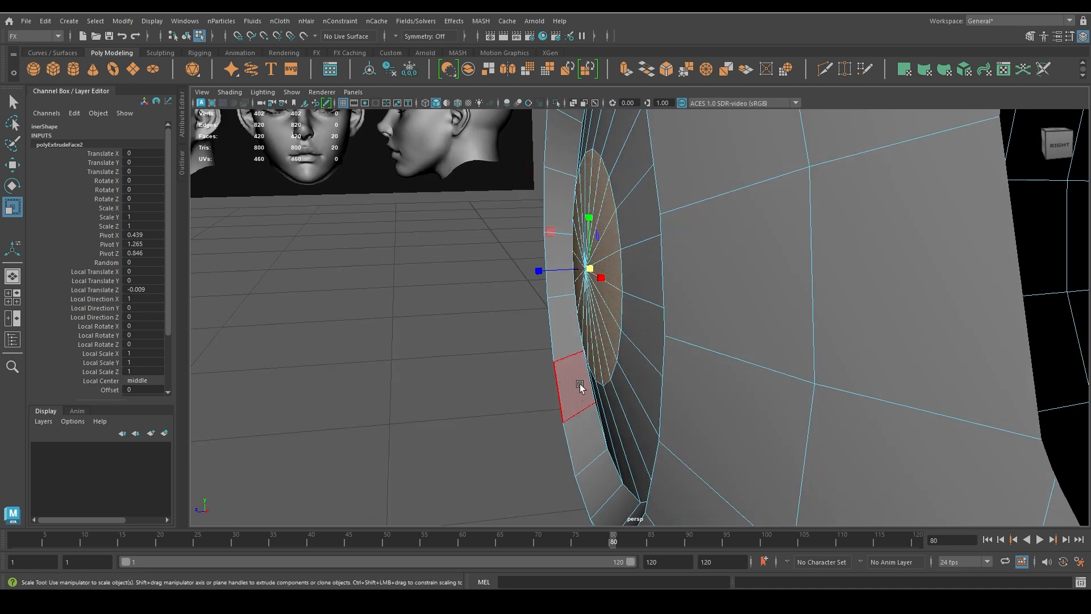
key(w)
drag(547, 271, 713, 328)
scroll(604, 300, down, 4)
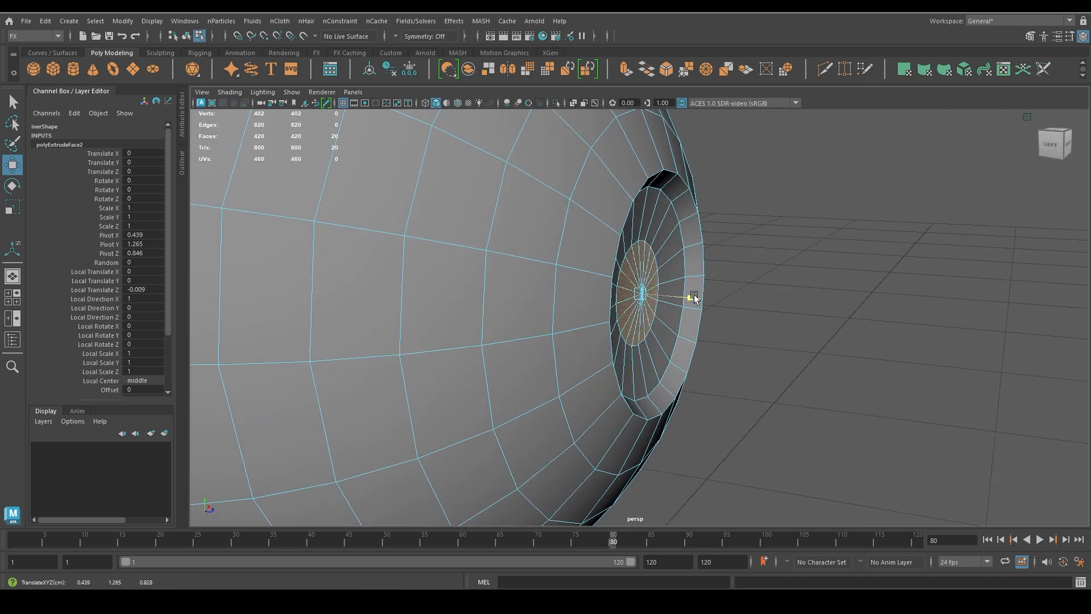
click(709, 384)
Select the centre vertex of the iris recess and move it deeper into the iner sphere along its viewing axis
scroll(709, 382, up, 5)
scroll(719, 397, down, 7)
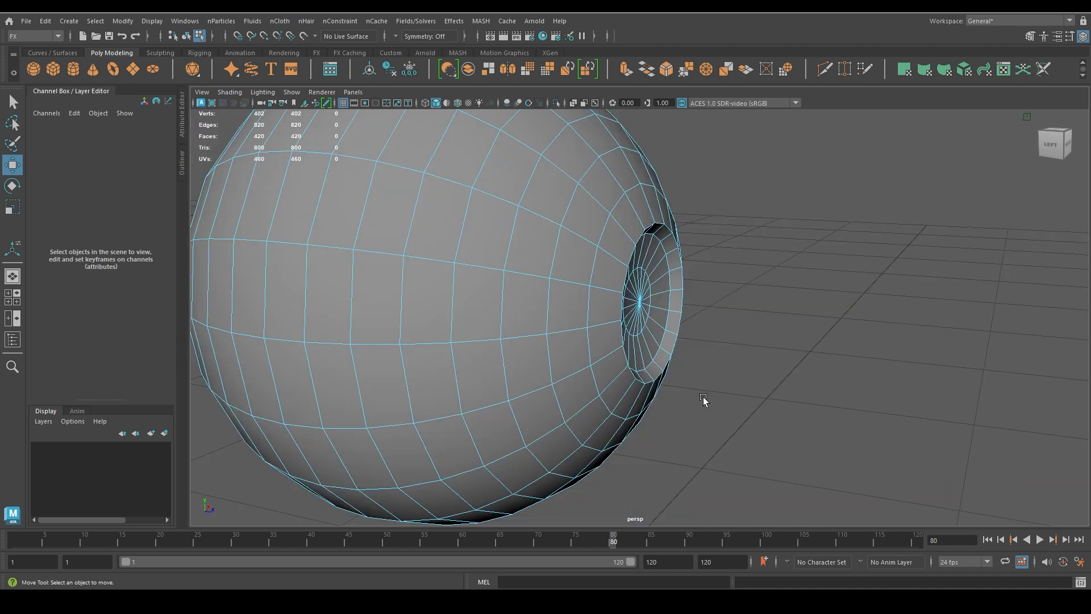
alt+drag(704, 398, 526, 394)
scroll(591, 406, up, 5)
alt+drag(623, 423, 584, 426)
alt+middle_drag(503, 260, 612, 451)
key(F9)
click(636, 418)
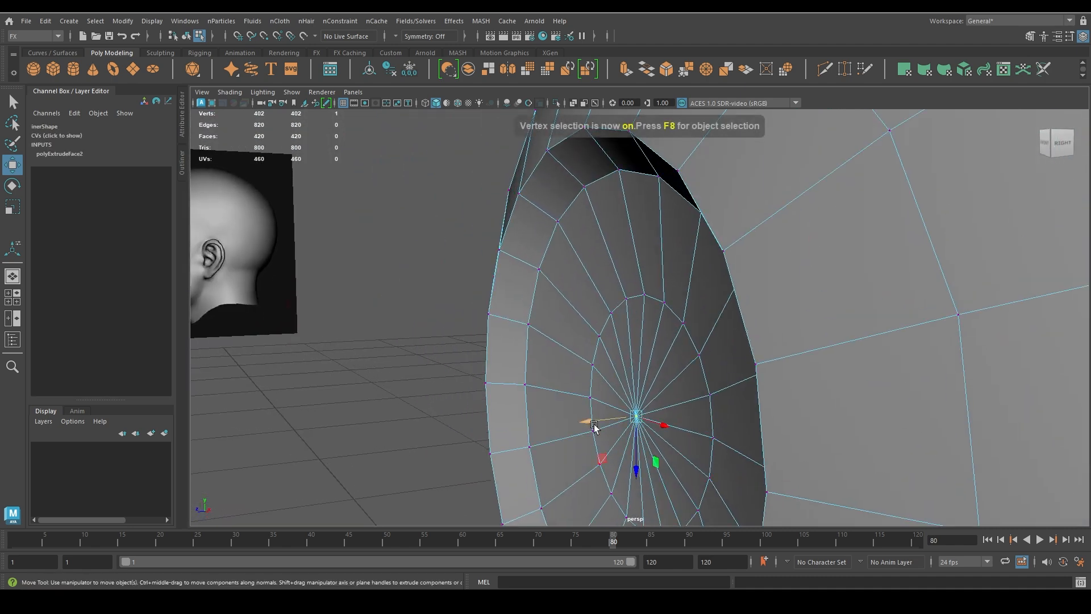
drag(594, 424, 711, 441)
Turn on smooth mesh preview for the iner sphere and return to an unselected view of the whole object
scroll(614, 454, down, 6)
key(3)
click(760, 394)
alt+drag(736, 341, 502, 376)
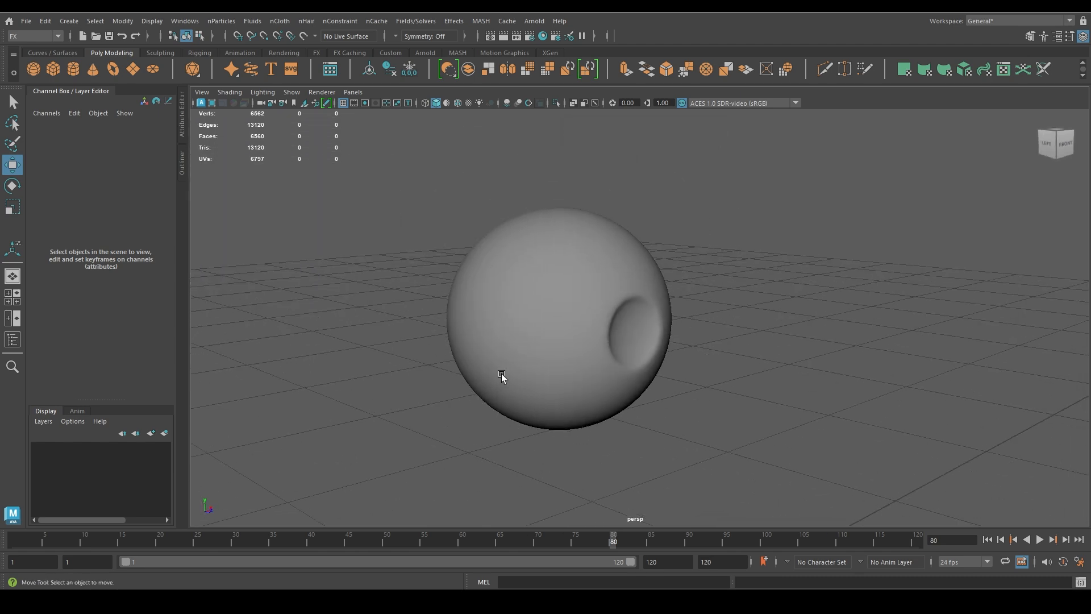
Open the Outliner and unhide the outer sphere, then clear the selection
click(69, 92)
click(32, 254)
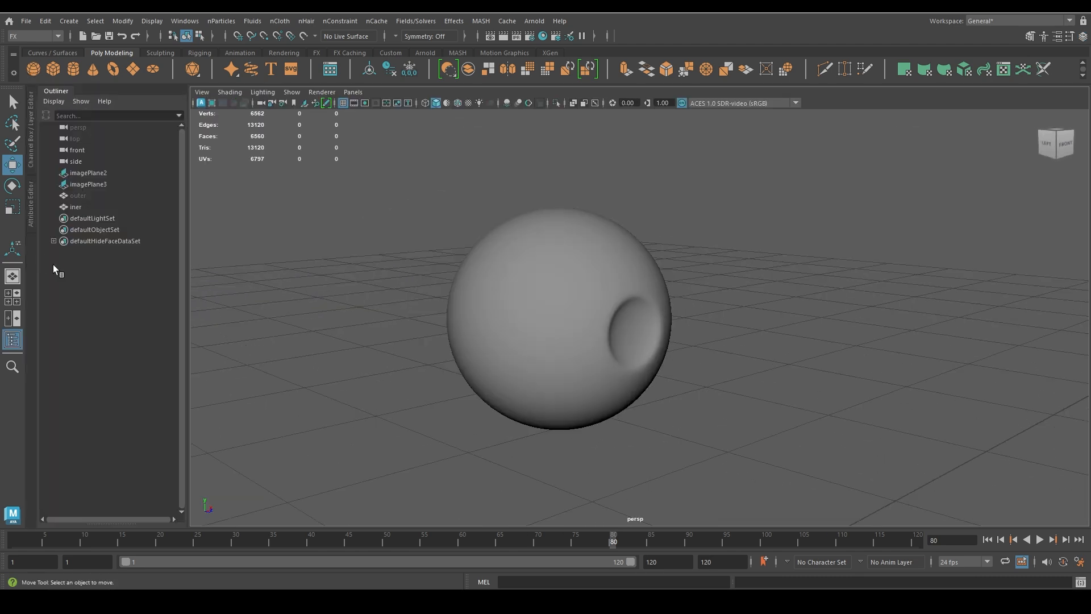
click(77, 195)
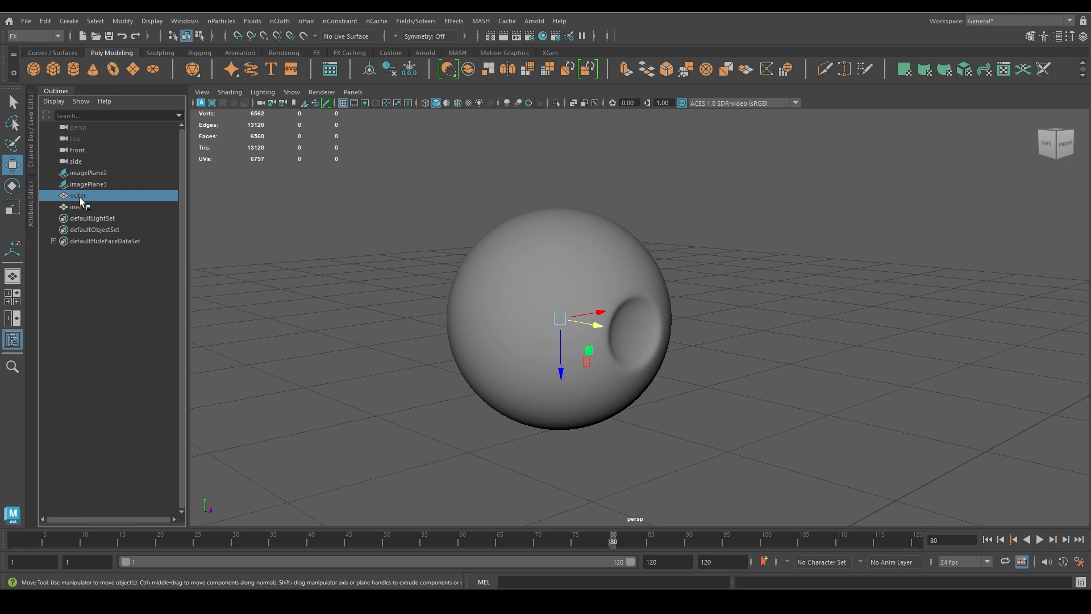
key(shift+h)
click(400, 271)
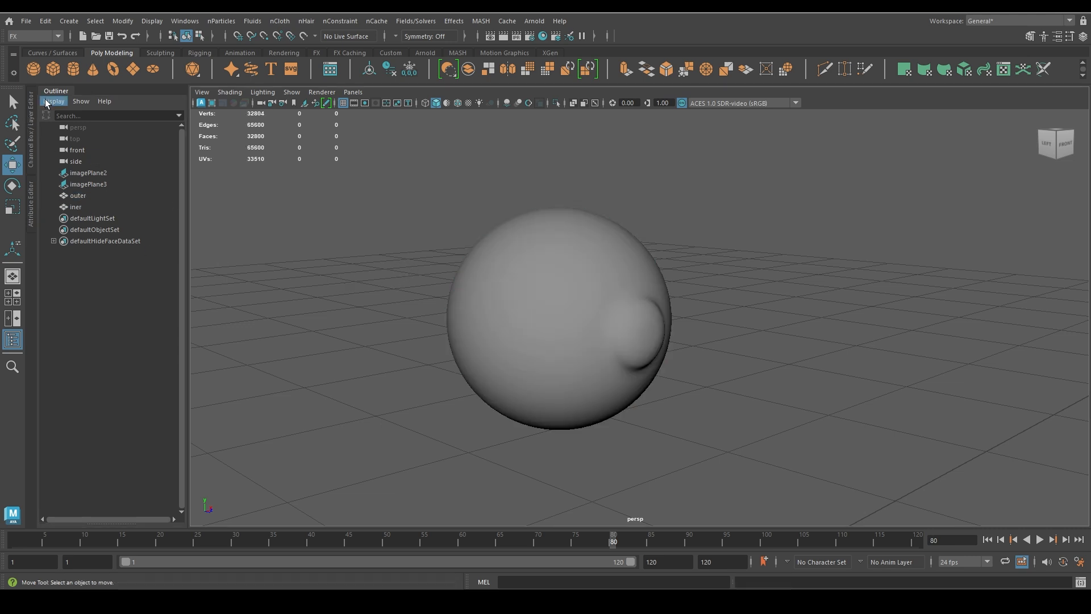
Assign a new Phong material to the outer sphere
click(588, 352)
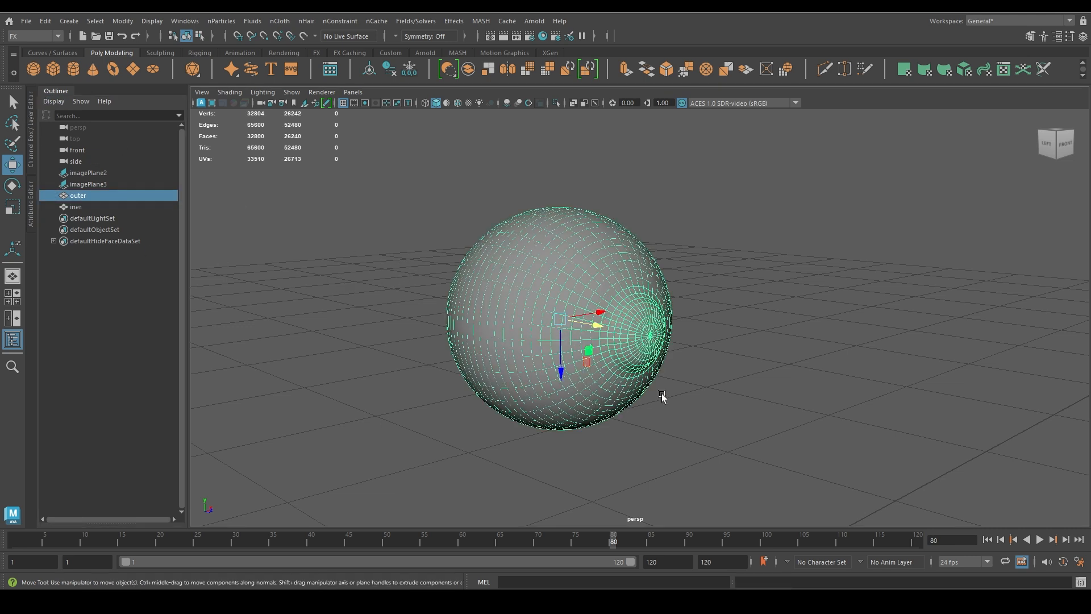
right_click(698, 250)
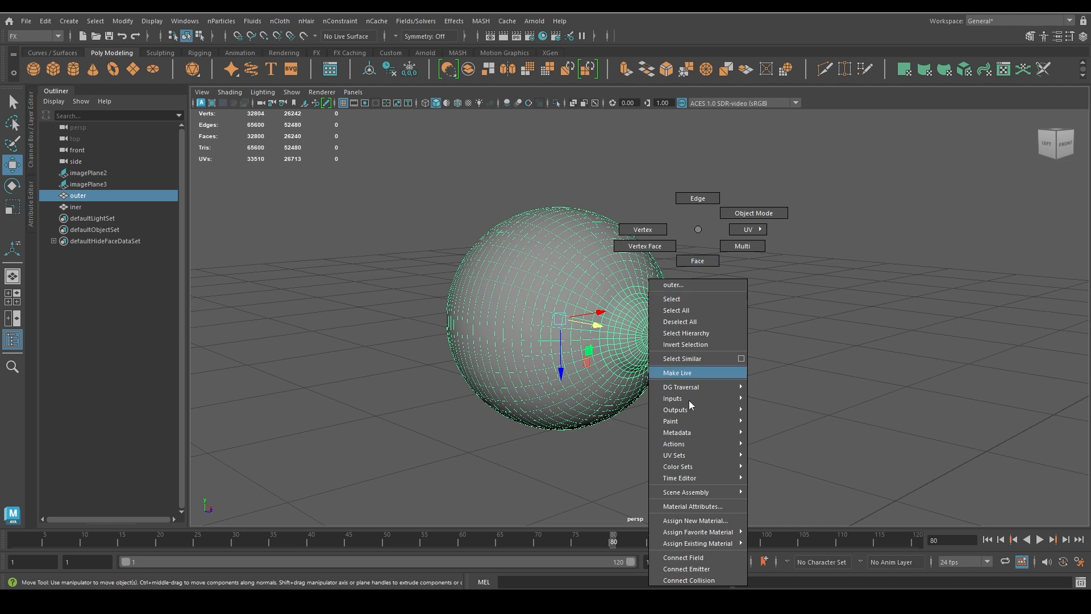
click(692, 520)
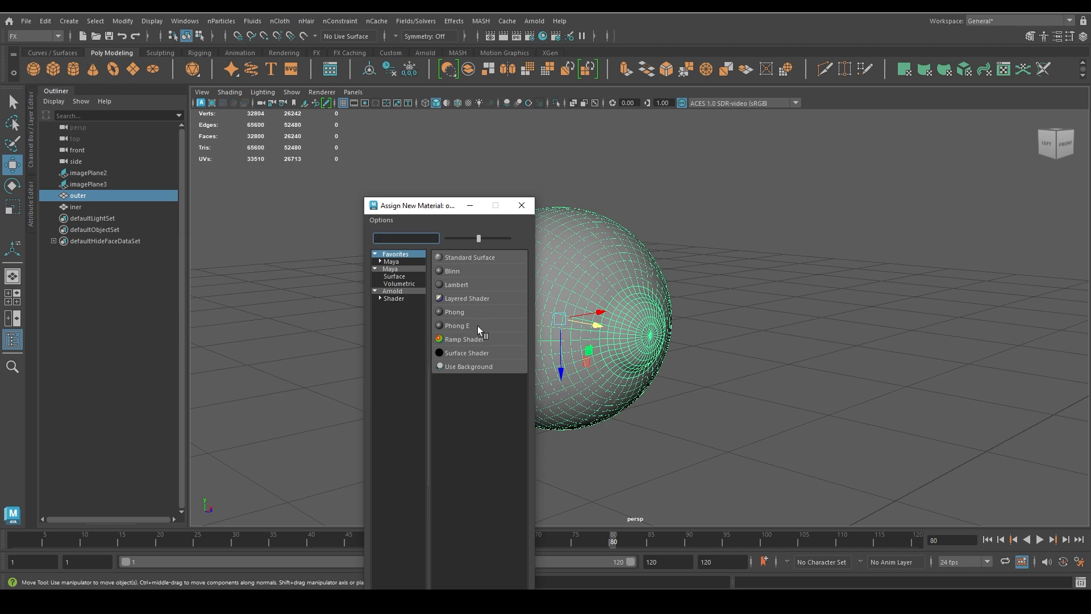
click(455, 312)
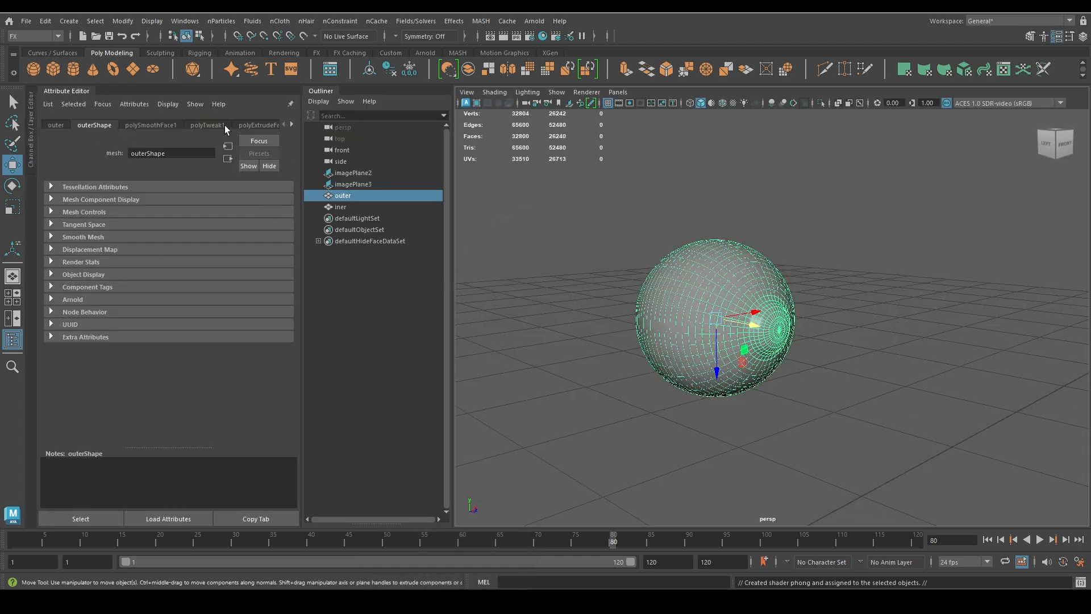
Raise the Transparency of the outer sphere's phong1 material to the maximum
click(288, 125)
click(288, 125)
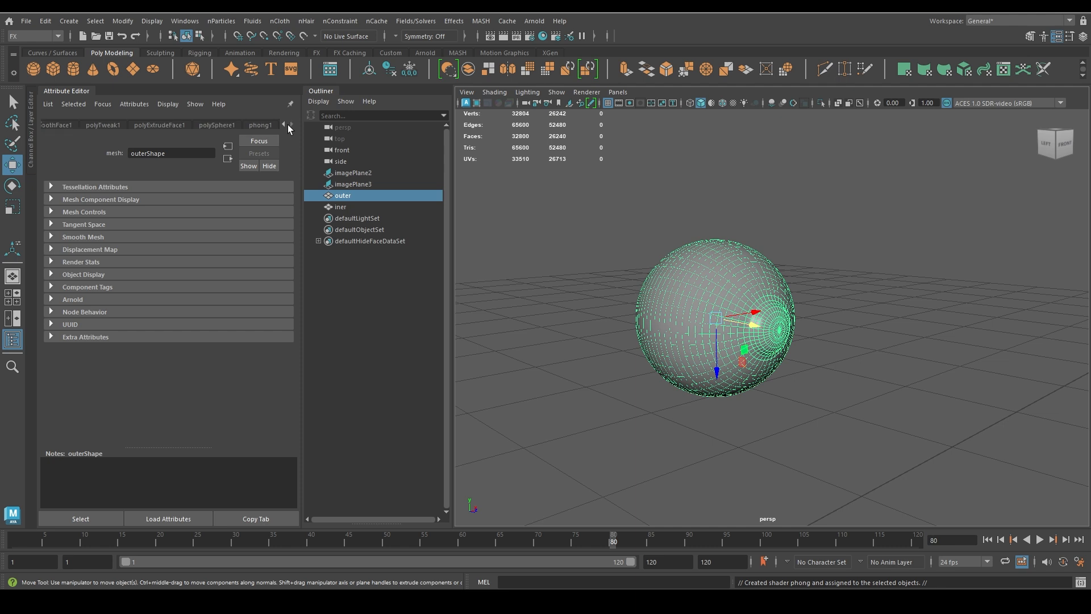
click(249, 123)
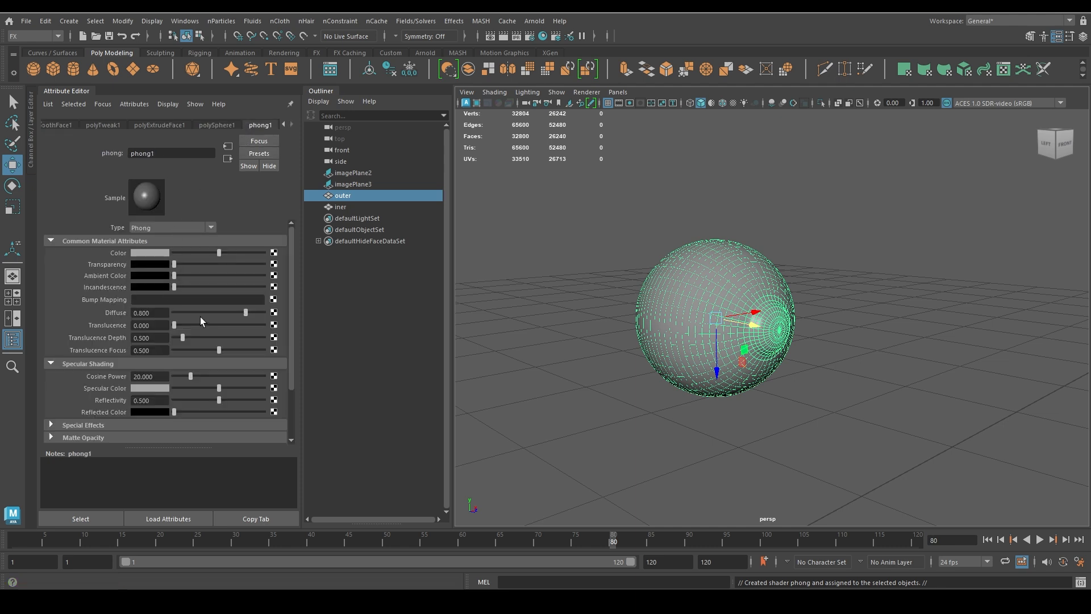
drag(177, 263, 263, 268)
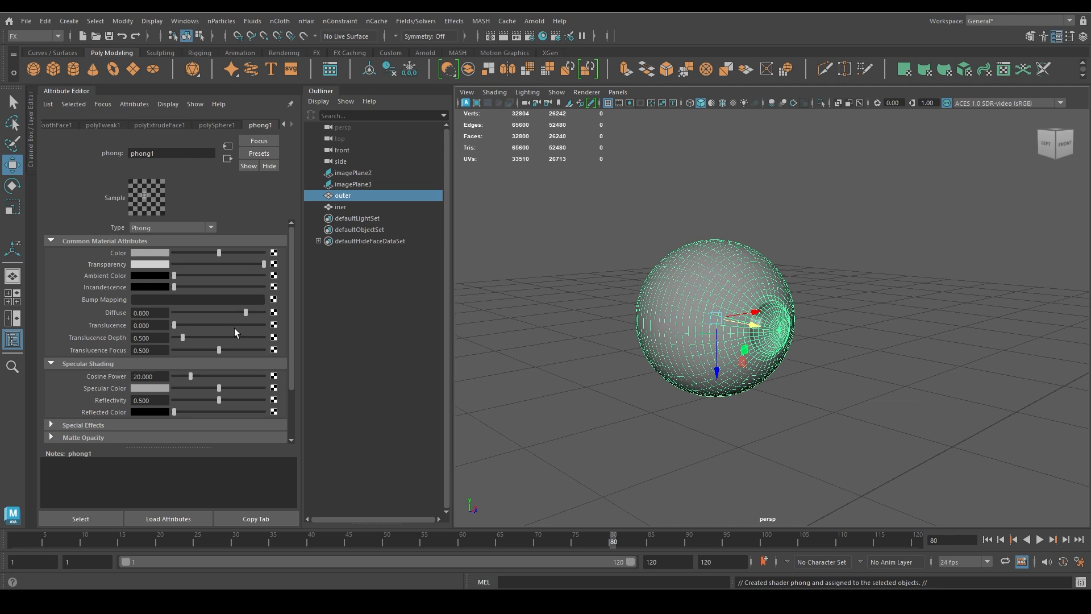
Raise the Specular Color of phong1 to the maximum and check the outer sphere's highlight from several angles
scroll(199, 384, down, 3)
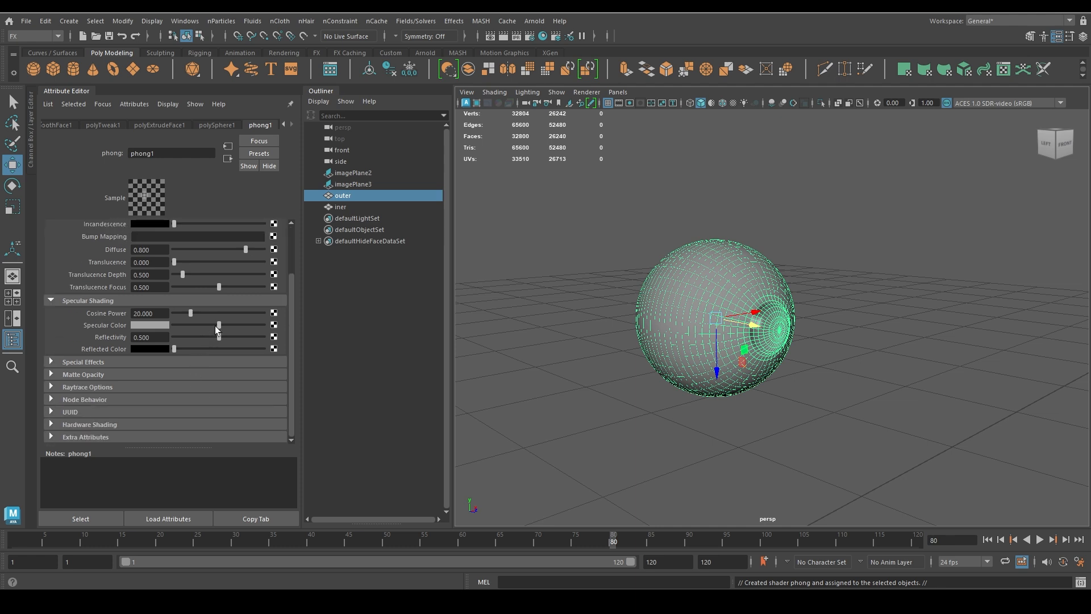
drag(219, 323, 241, 325)
click(540, 297)
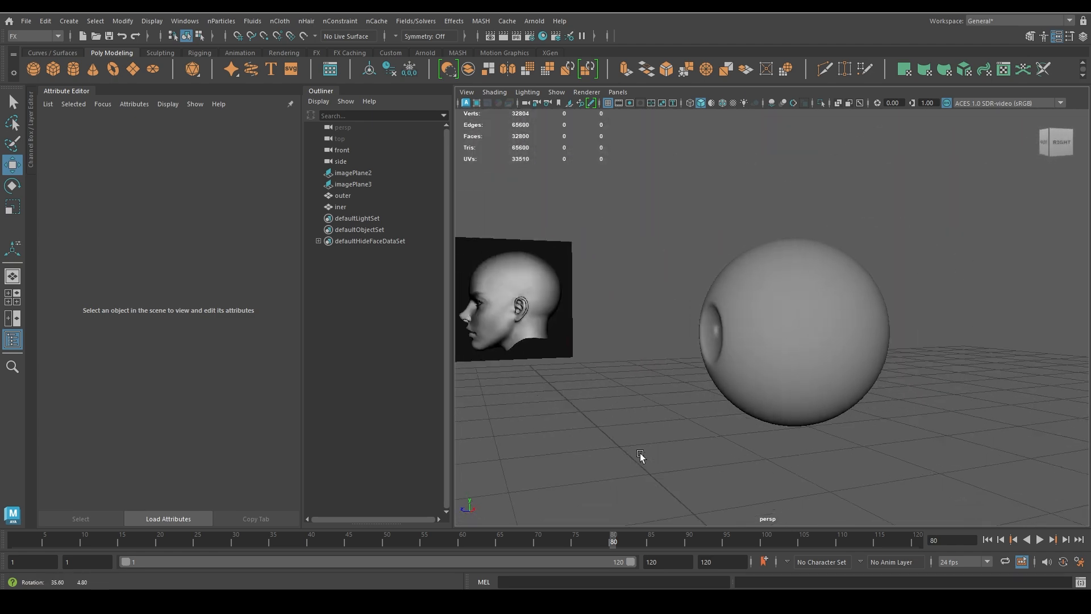
click(688, 420)
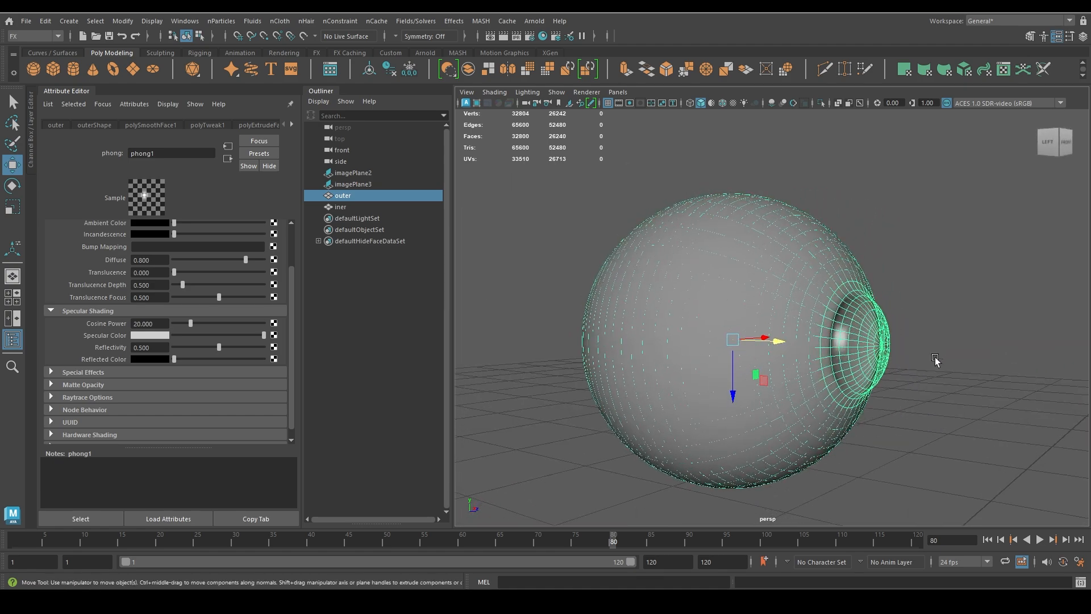
click(889, 388)
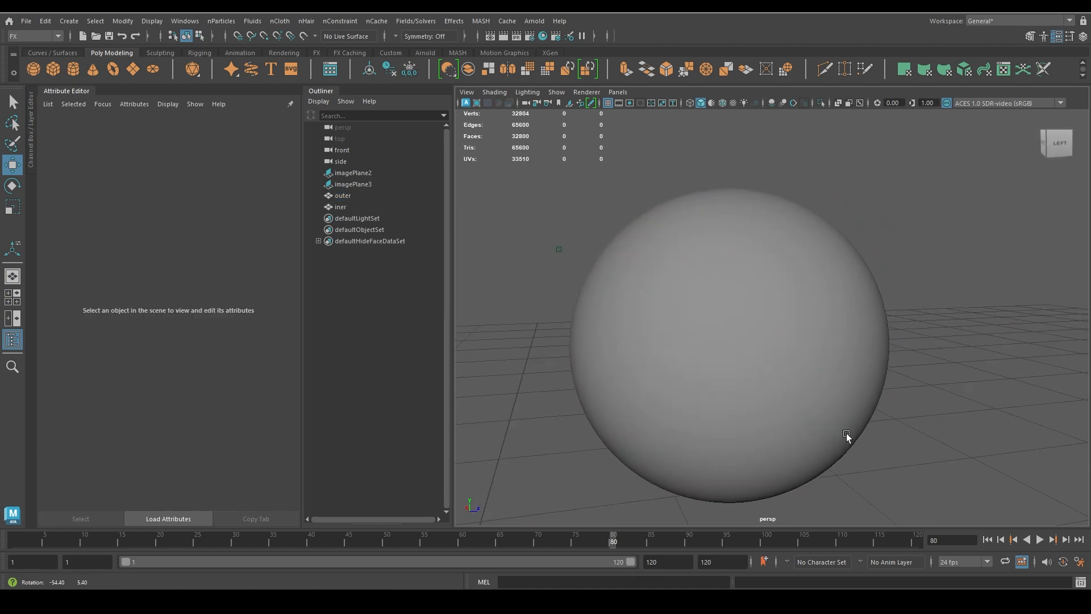